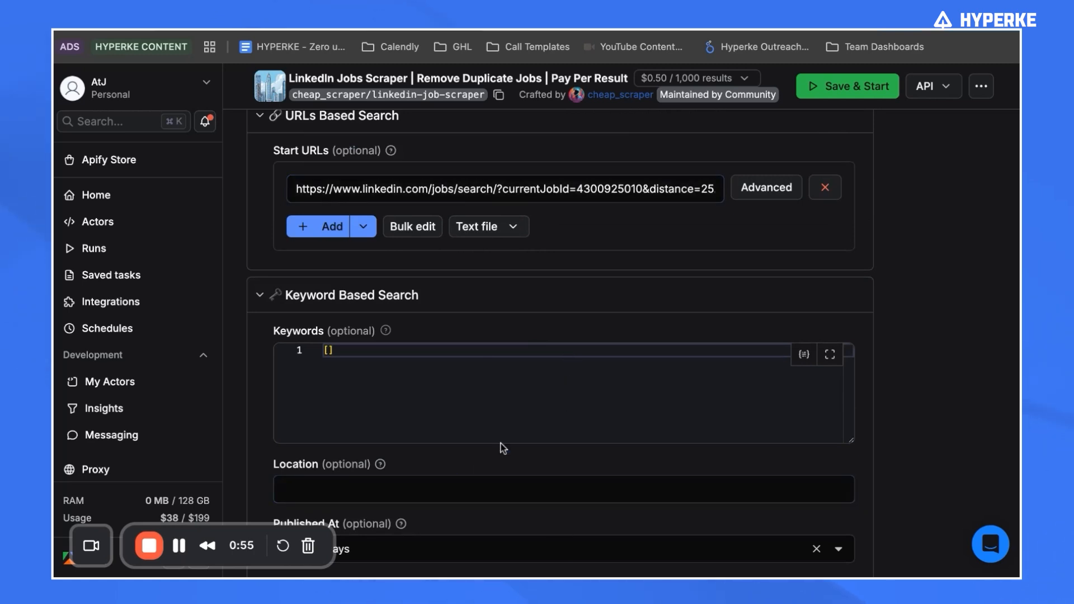
Set the Published At filter of the keyword-based search to Any.
scroll(503, 447, "down", 3)
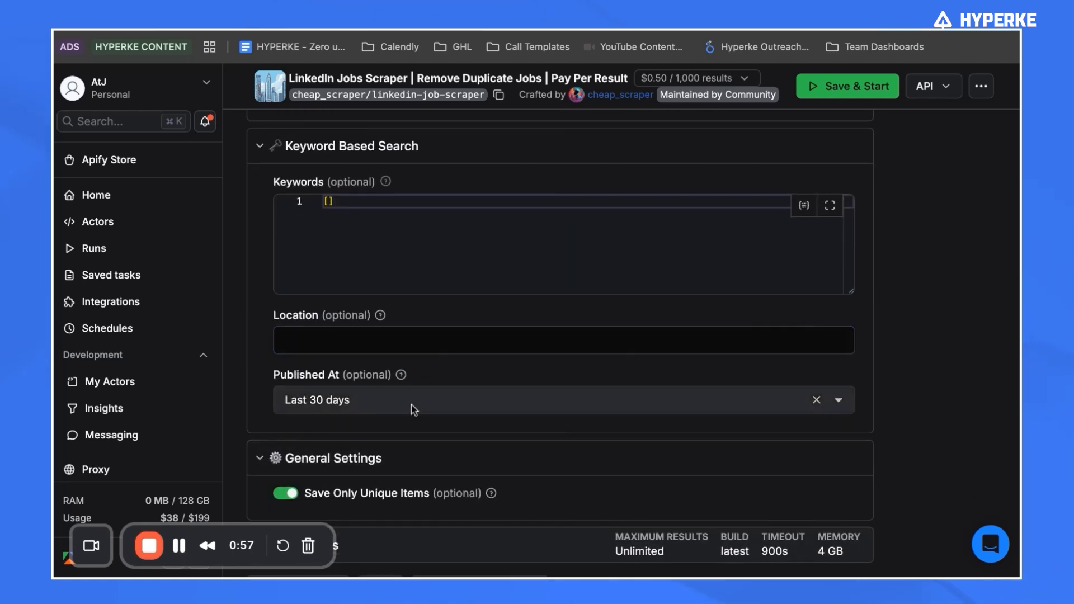
left_click(816, 400)
left_click(604, 438)
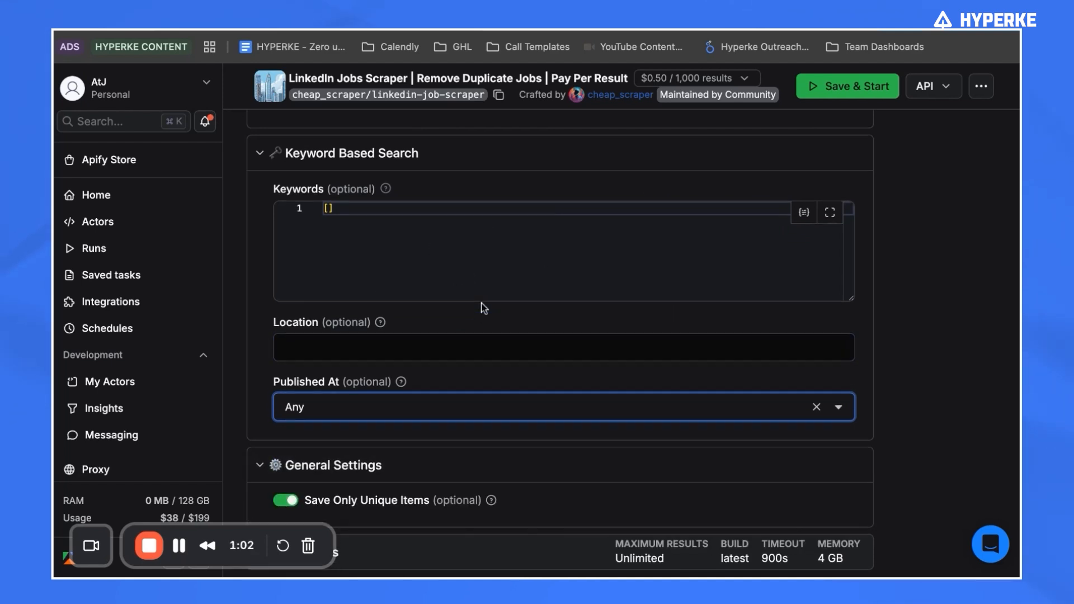
Switch on No timeout in the run options, and replace it with a timeout of 3600 seconds.
scroll(485, 308, "up", 3)
left_click(542, 194)
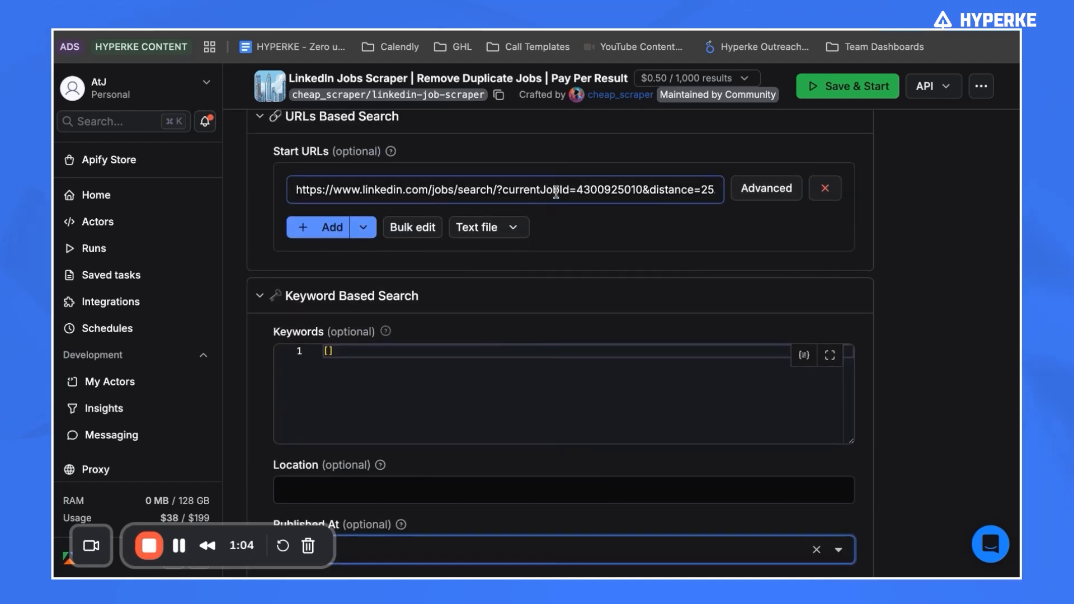
scroll(579, 193, "up", 1)
scroll(580, 201, "down", 5)
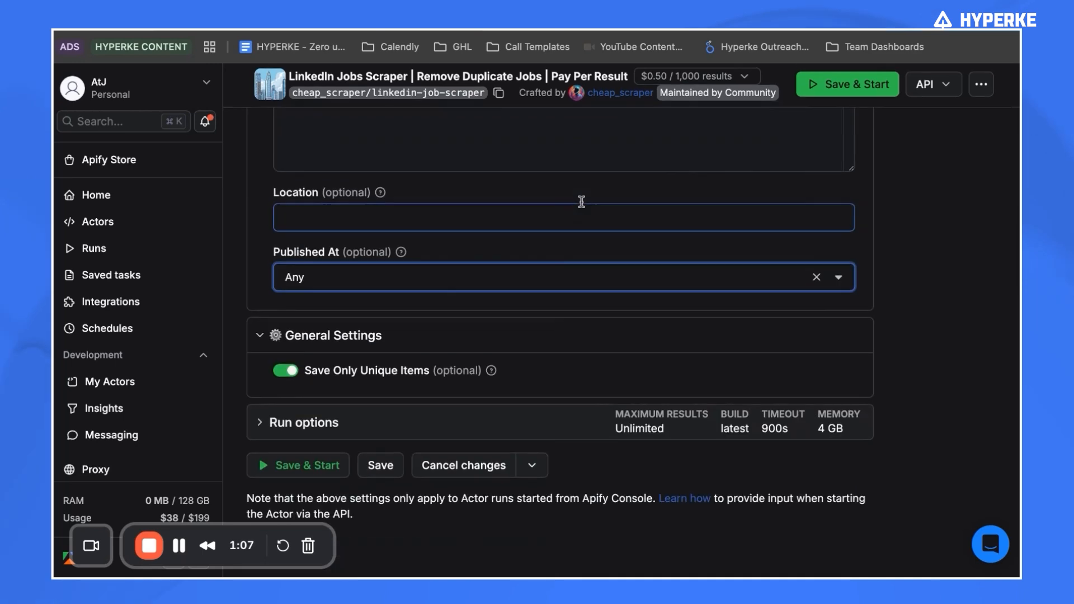
left_click(432, 429)
scroll(531, 370, "down", 6)
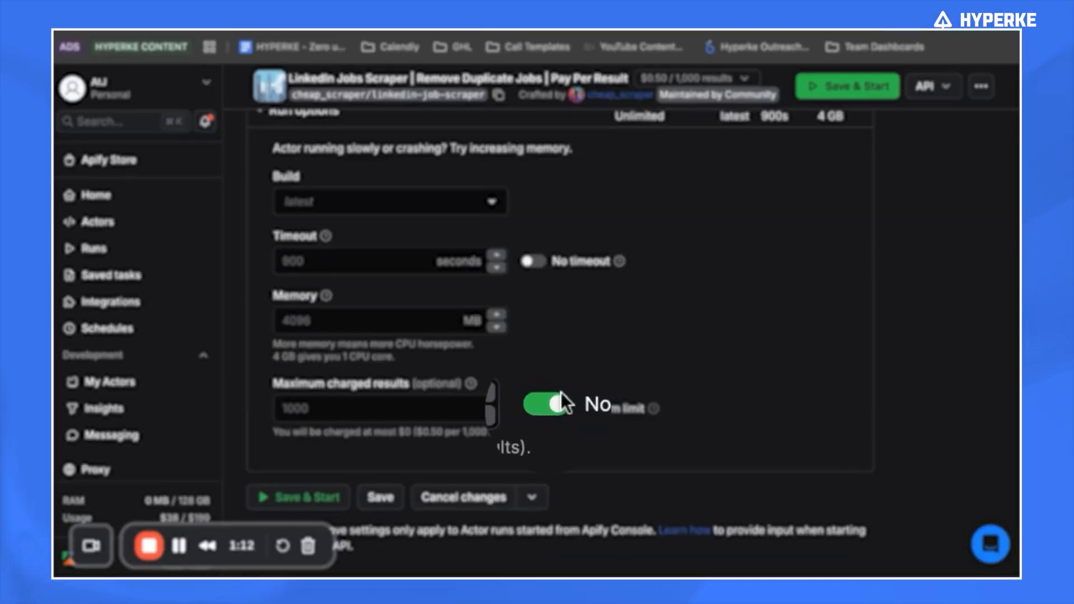
left_click(534, 262)
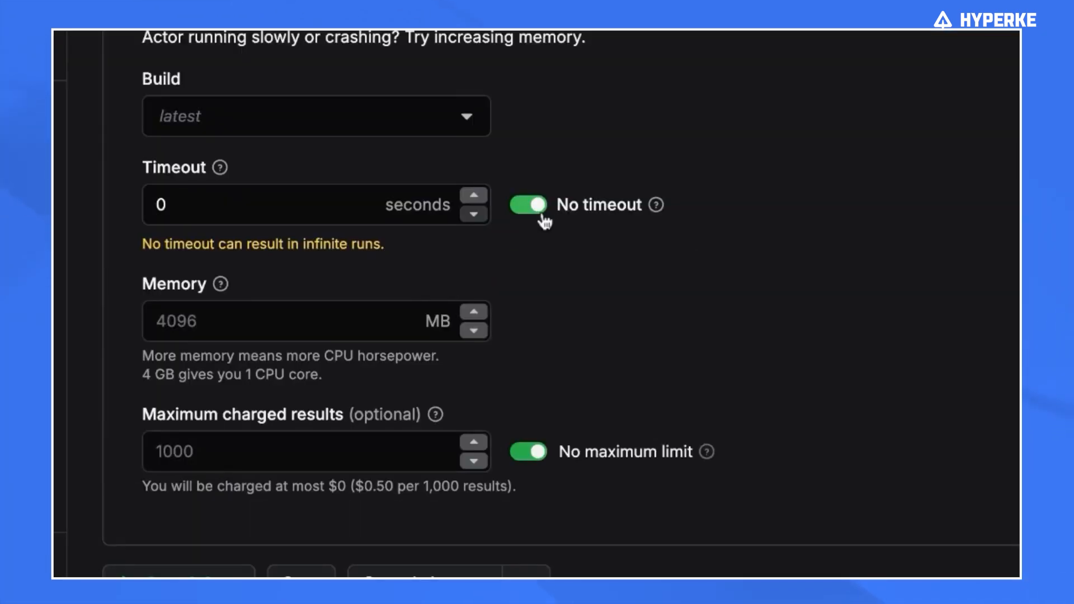
left_click(286, 195)
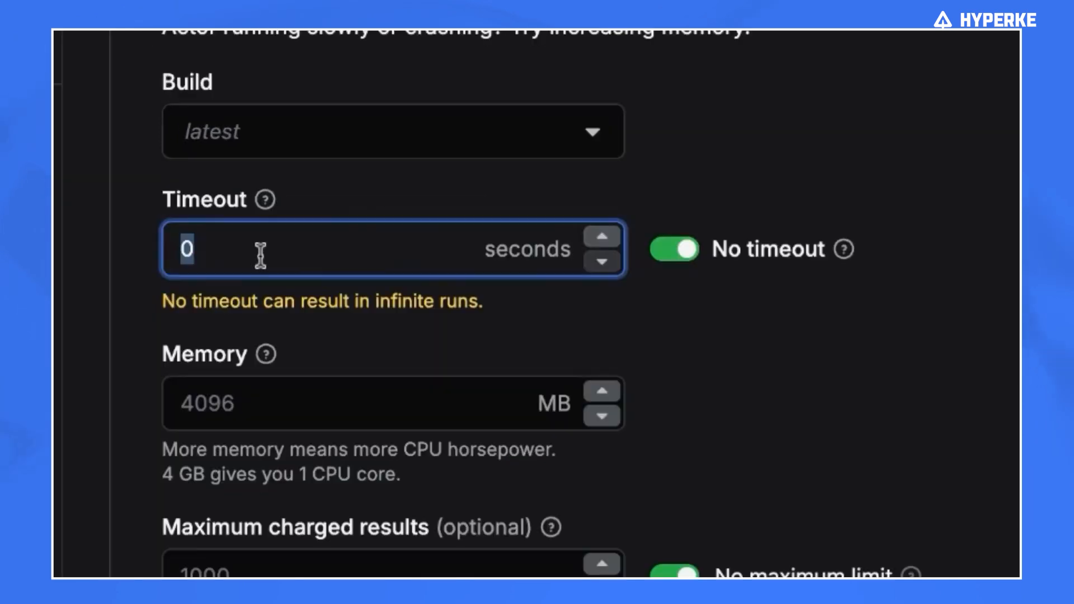
type("3600")
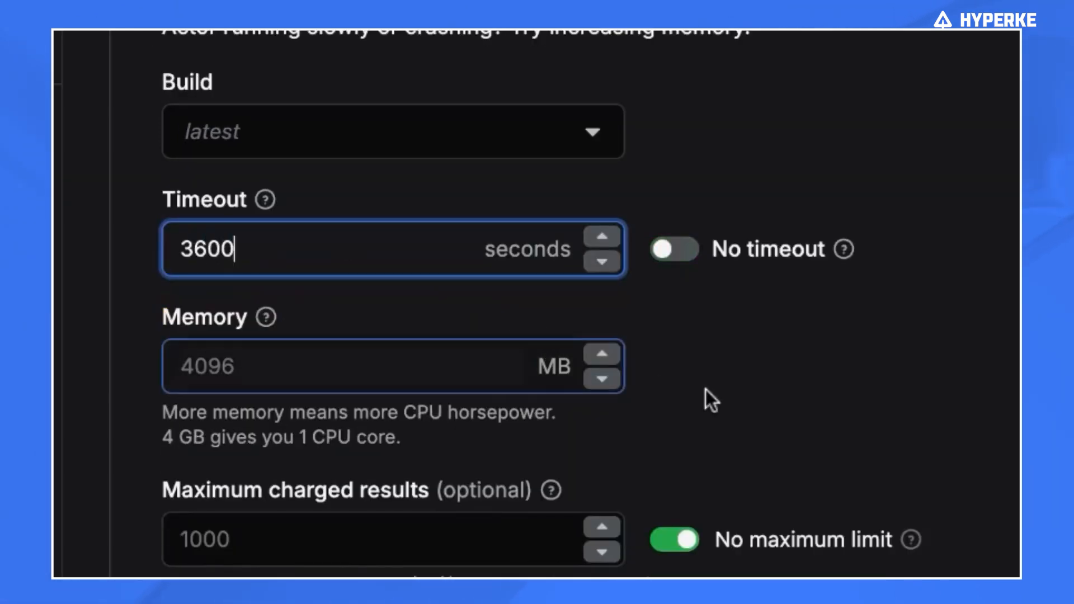
scroll(699, 374, "down", 1)
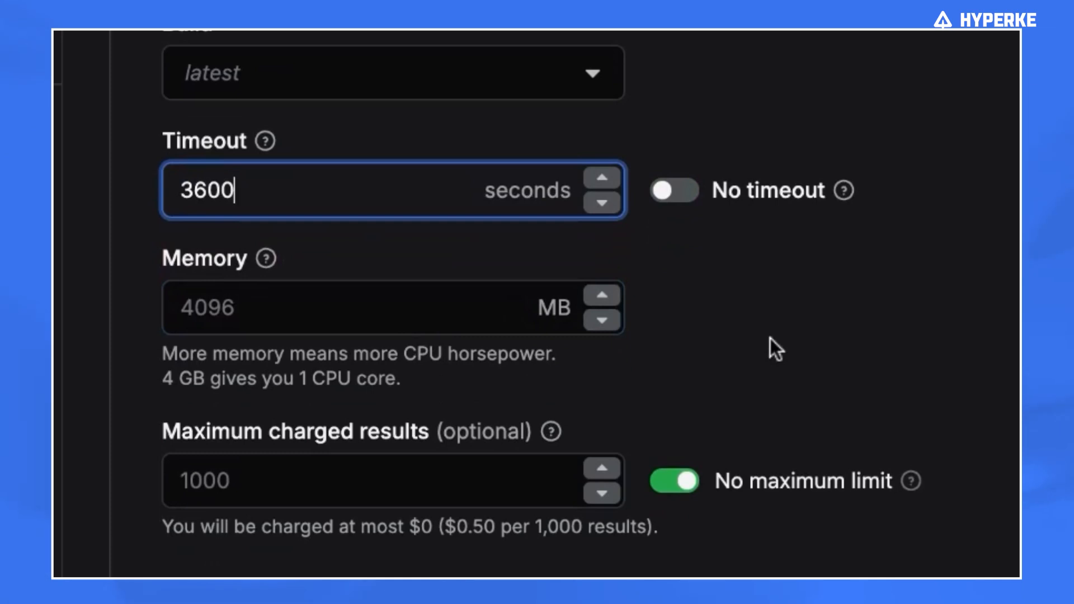
Review the scraper's input against the LinkedIn "sap" job search, and save it and start the run.
scroll(766, 338, "up", 3)
scroll(731, 379, "up", 10)
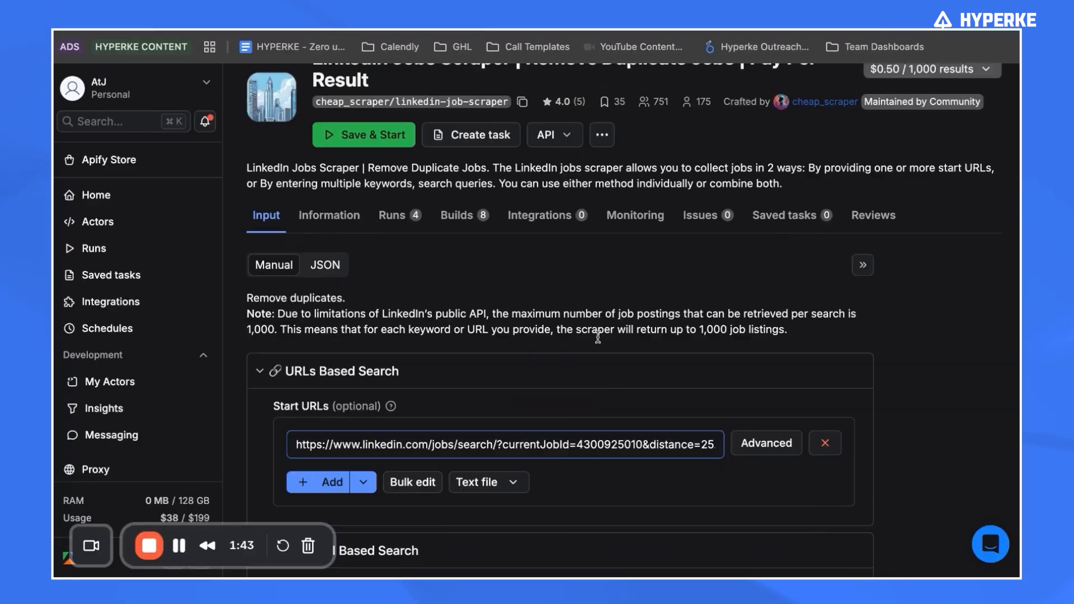
scroll(598, 337, "up", 2)
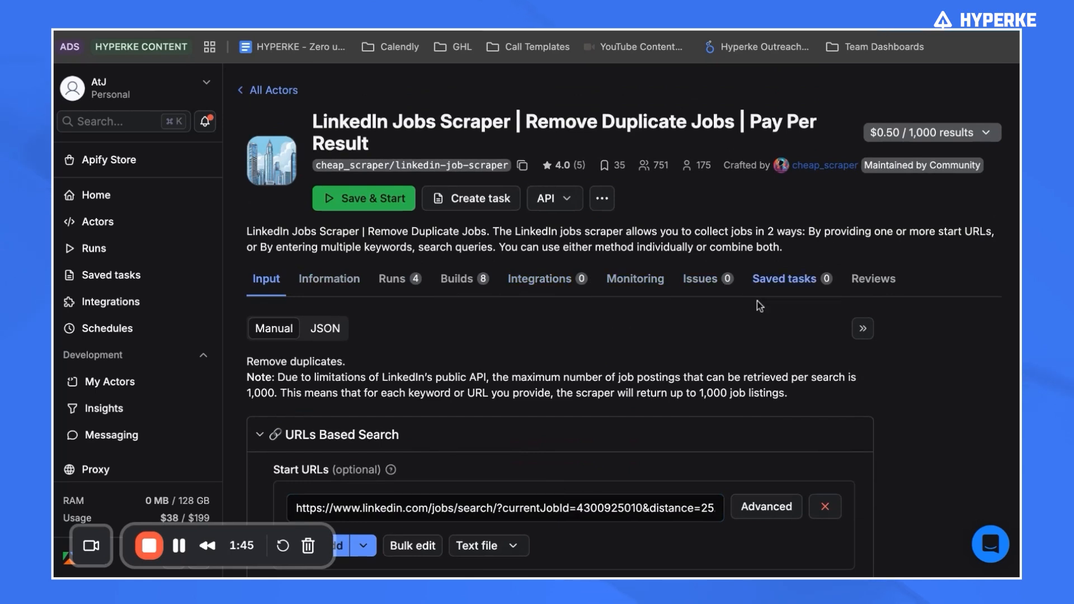
scroll(768, 293, "down", 12)
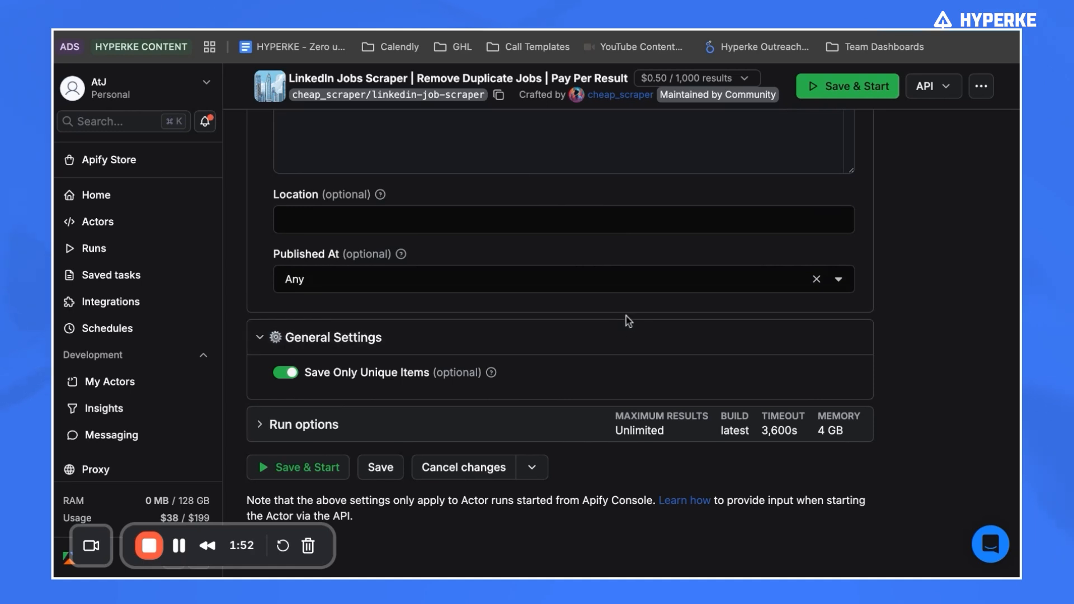
left_click(320, 468)
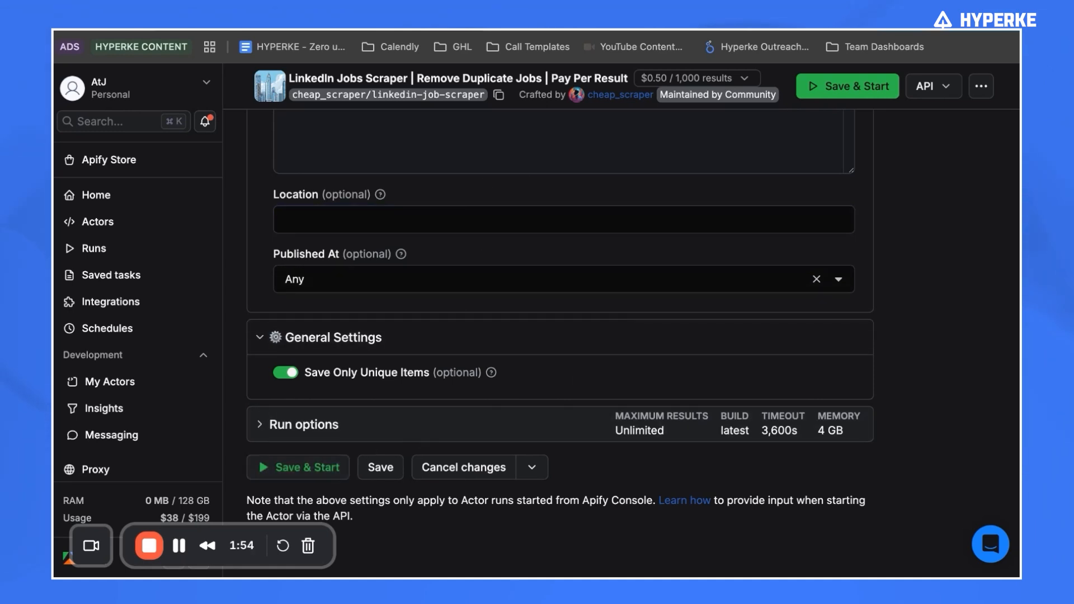
key("ctrl+Tab")
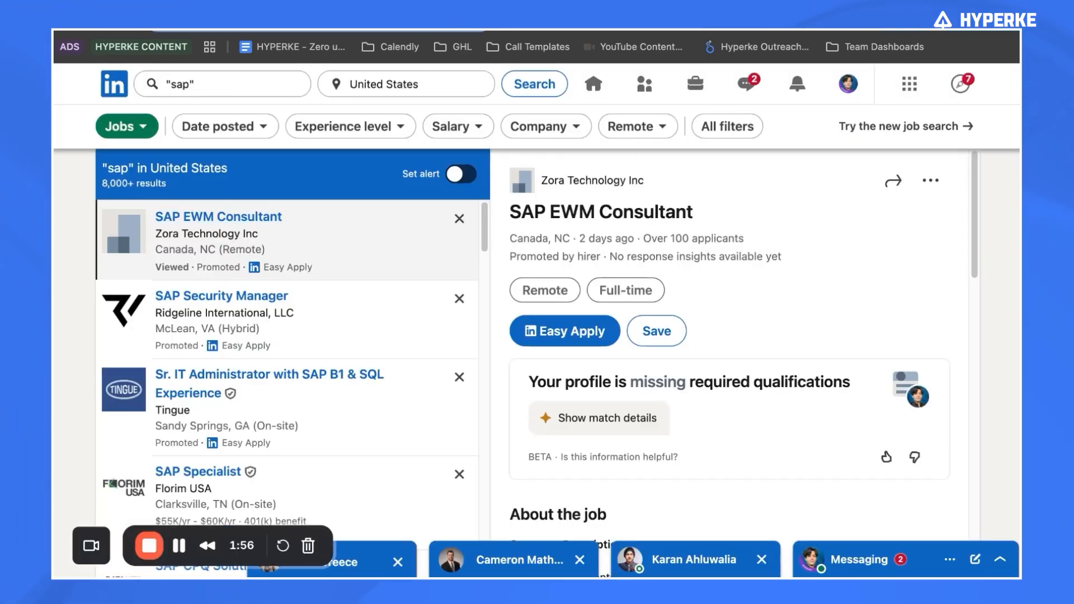
key("ctrl+shift+Tab")
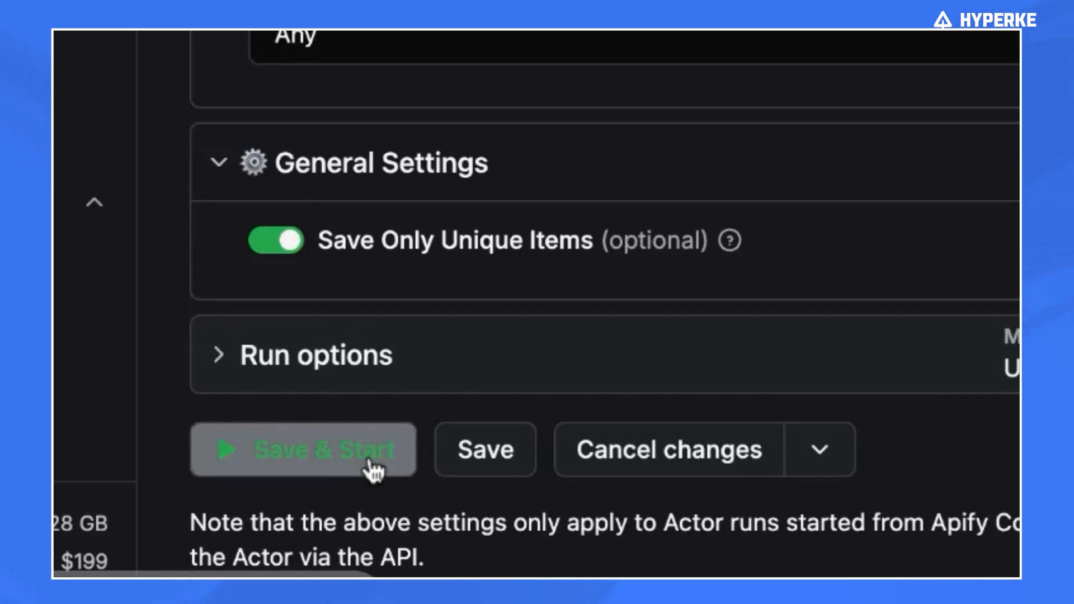
left_click(370, 465)
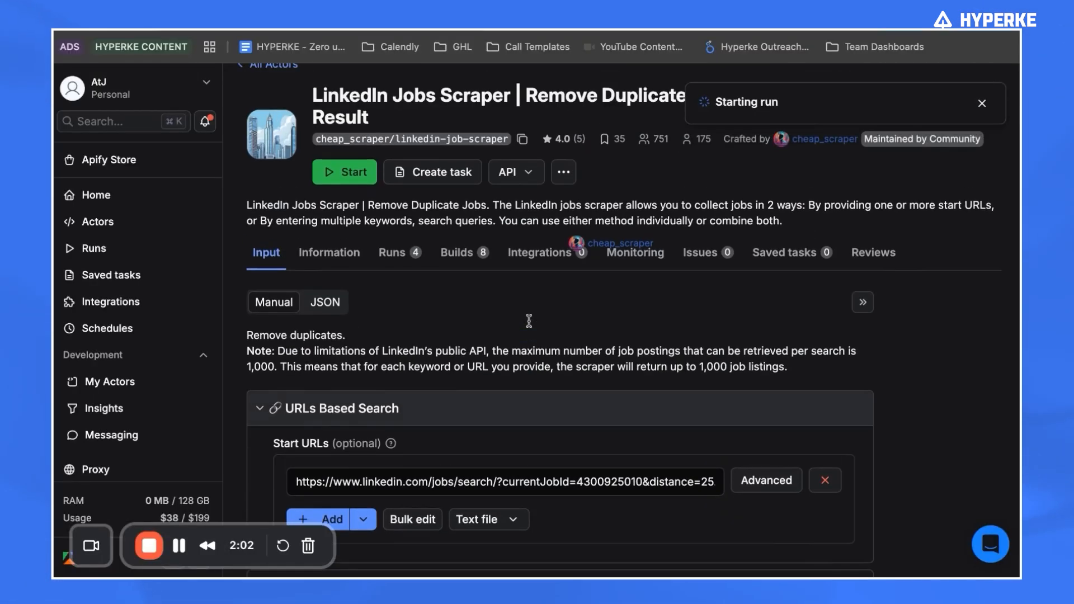
Open the running scraper's output and look over the job results in the table.
scroll(560, 336, "down", 5)
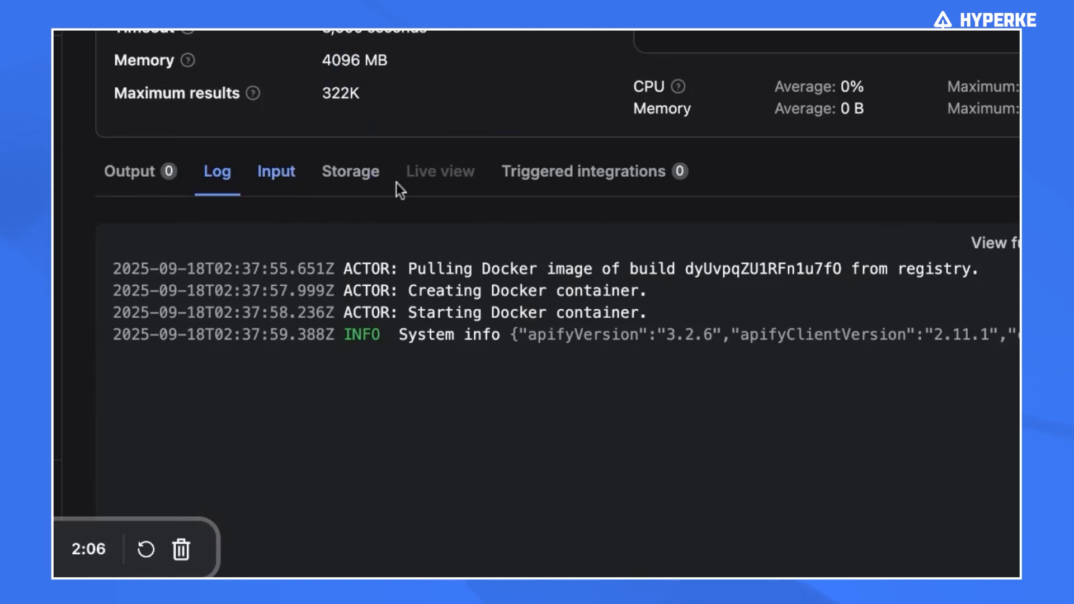
left_click(130, 171)
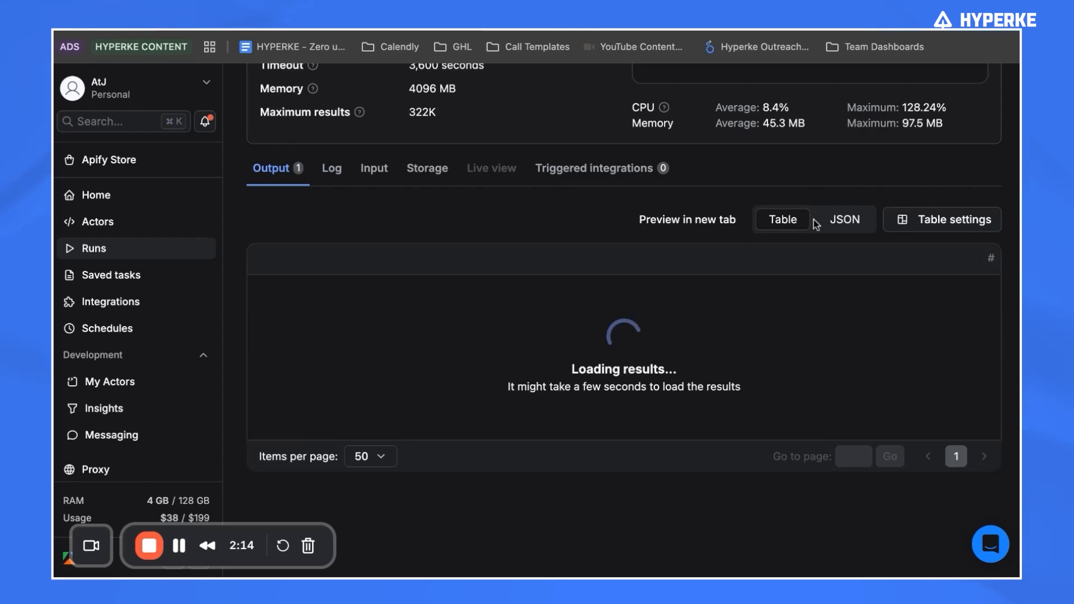
scroll(843, 236, "up", 3)
scroll(820, 335, "down", 8)
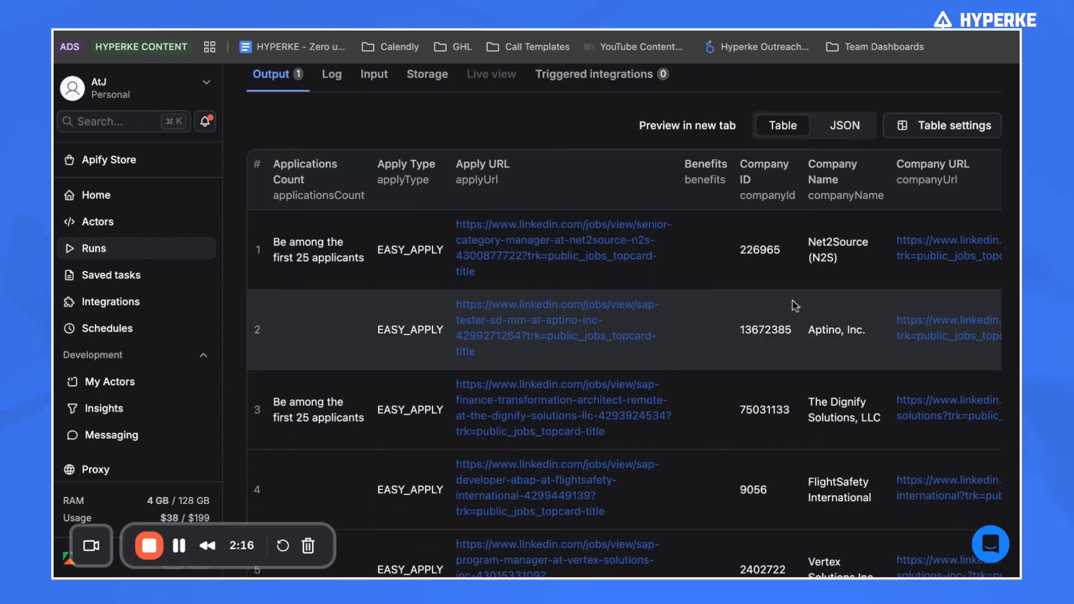
scroll(793, 303, "up", 3)
Check the LinkedIn postings behind result rows 1, 2, 3 and 6, closing each one after viewing it.
left_click(542, 247)
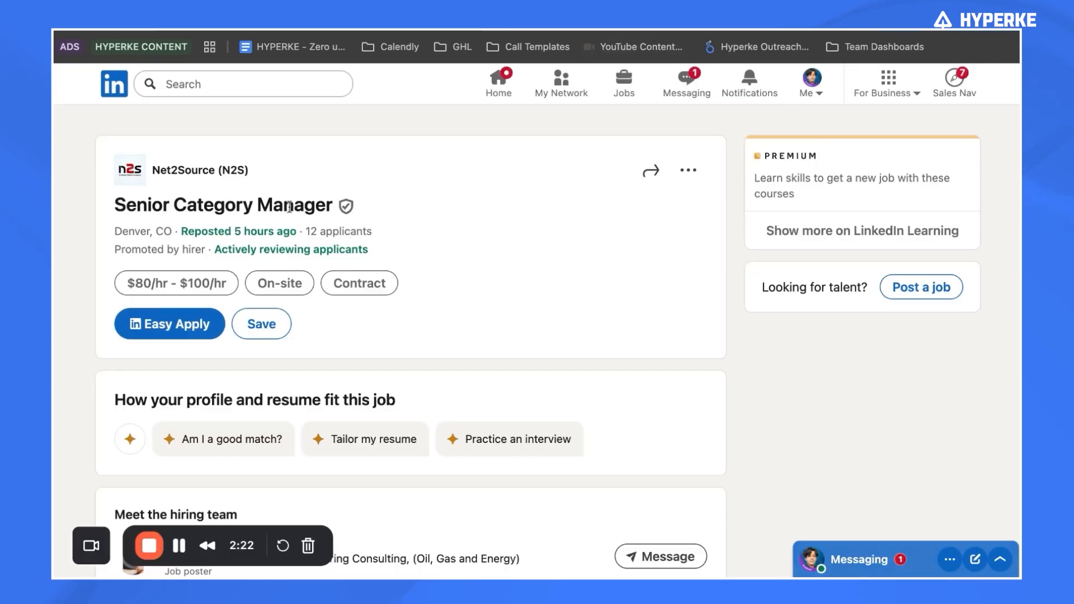
key("super+w")
left_click(559, 325)
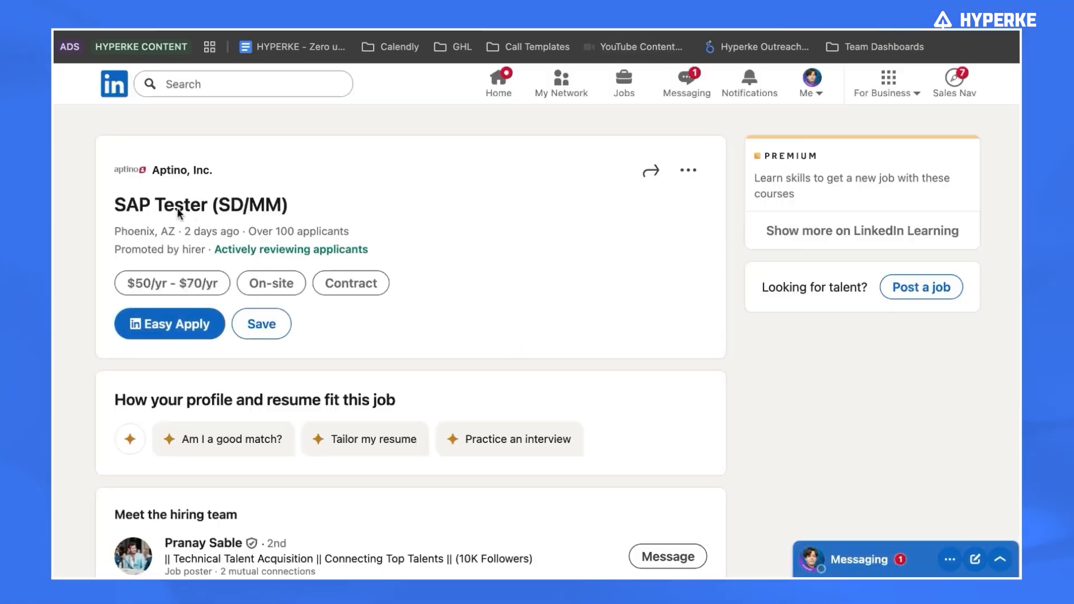
key("super+w")
left_click(576, 413)
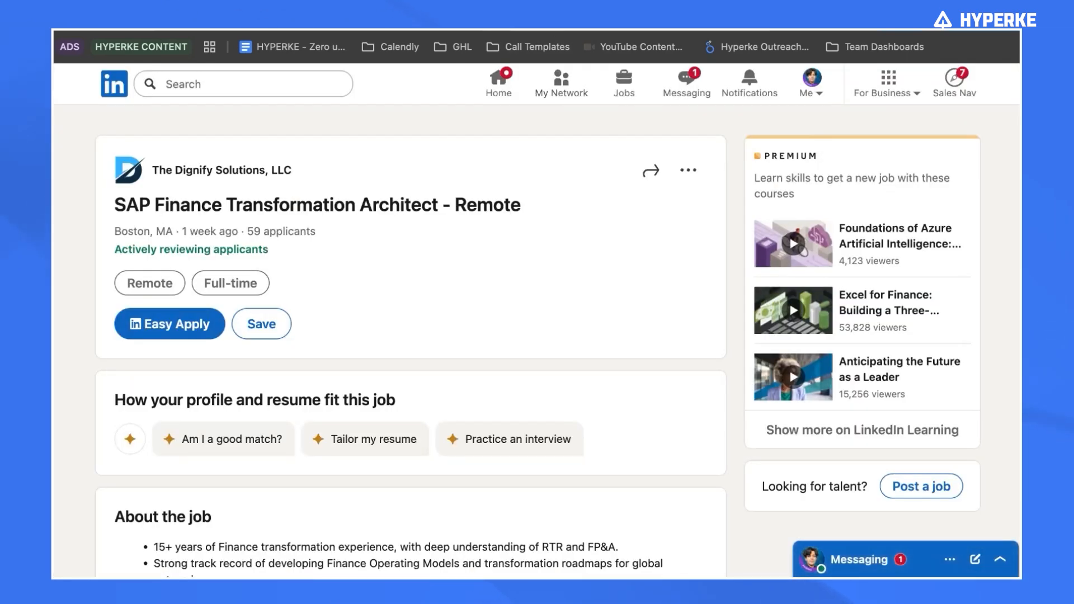
key("super+w")
left_click(587, 291)
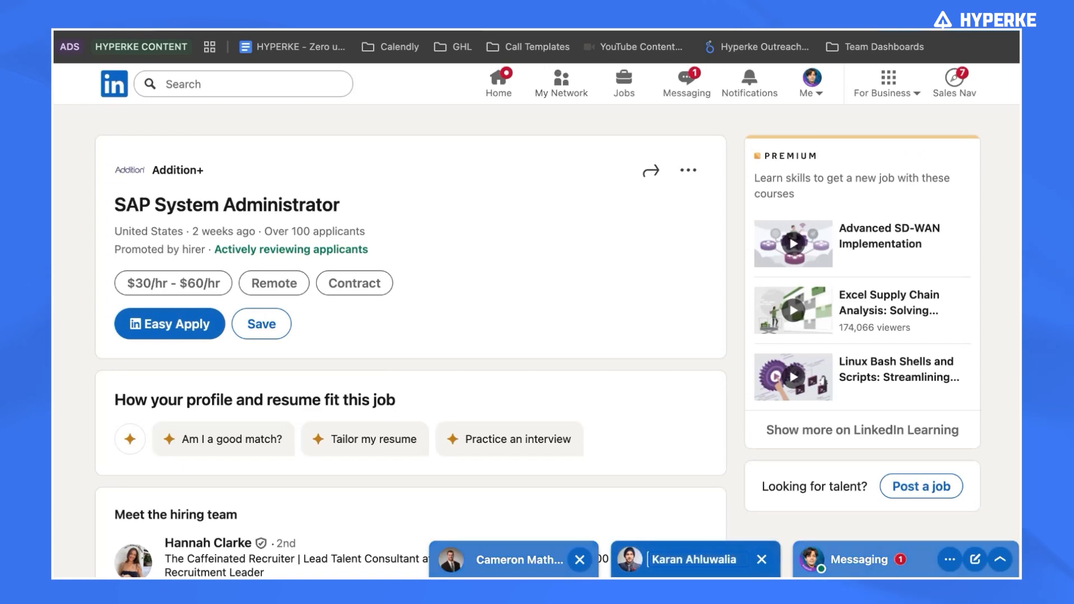
key("super+w")
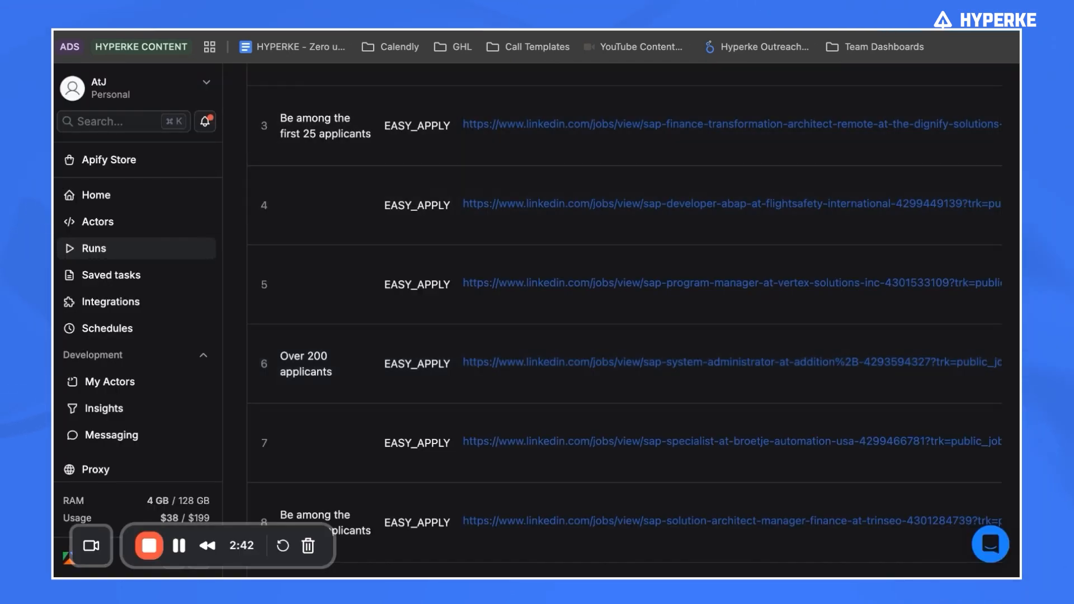
Browse the "sap" job listings on LinkedIn, and compare them with the scraped results and run details in Apify.
key("super+t")
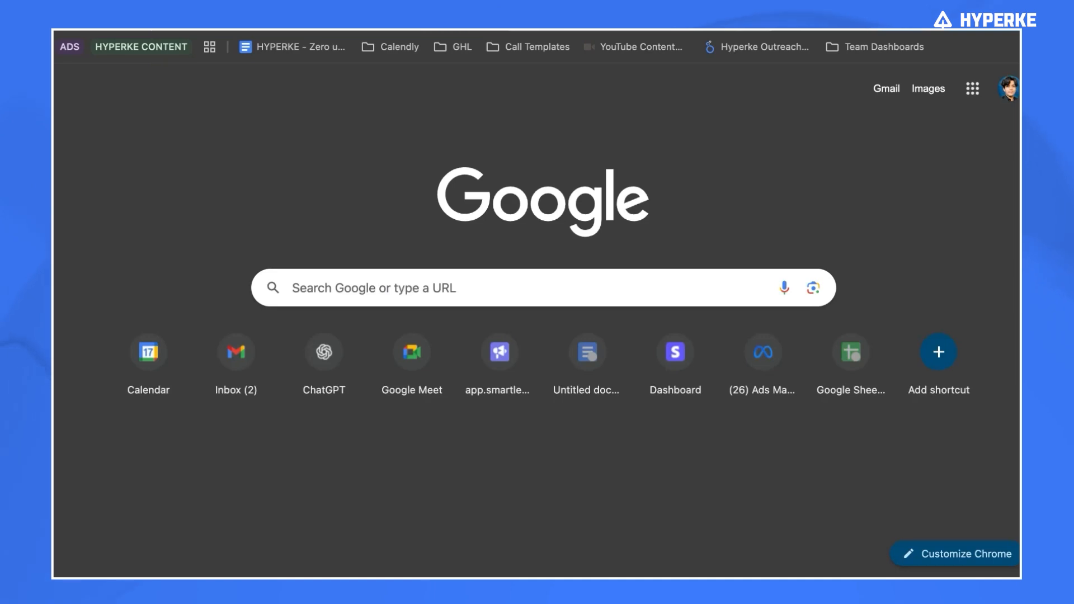
key("Return")
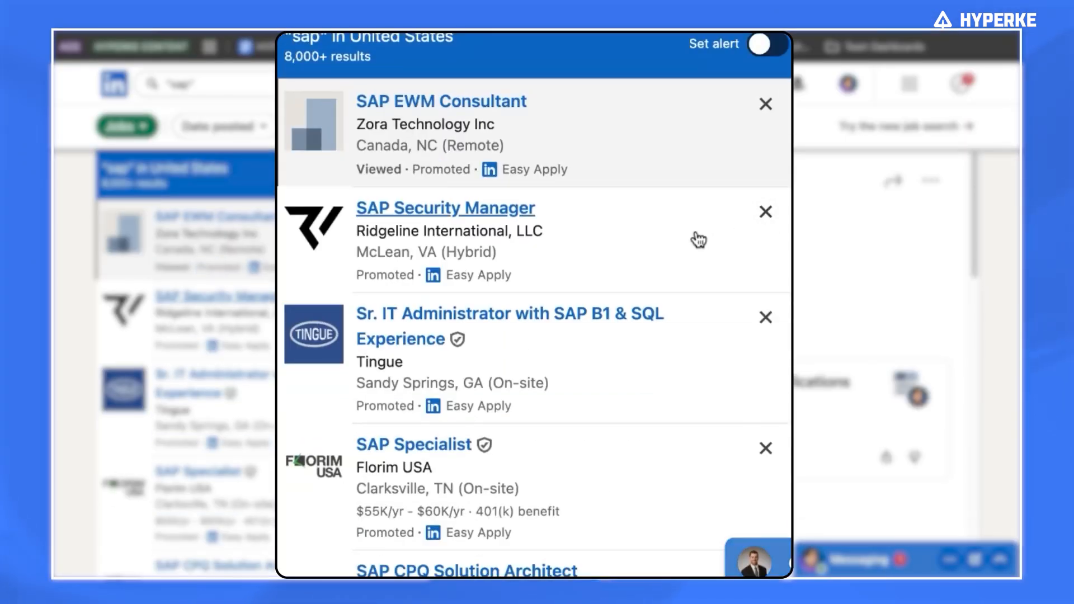
scroll(618, 320, "down", 10)
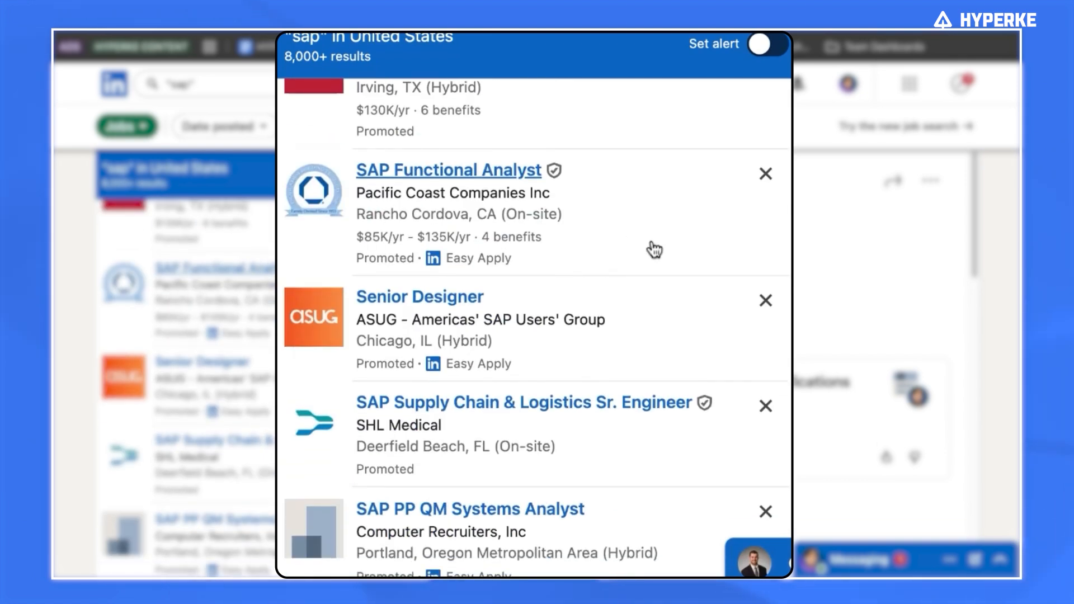
scroll(655, 250, "down", 8)
scroll(679, 242, "down", 5)
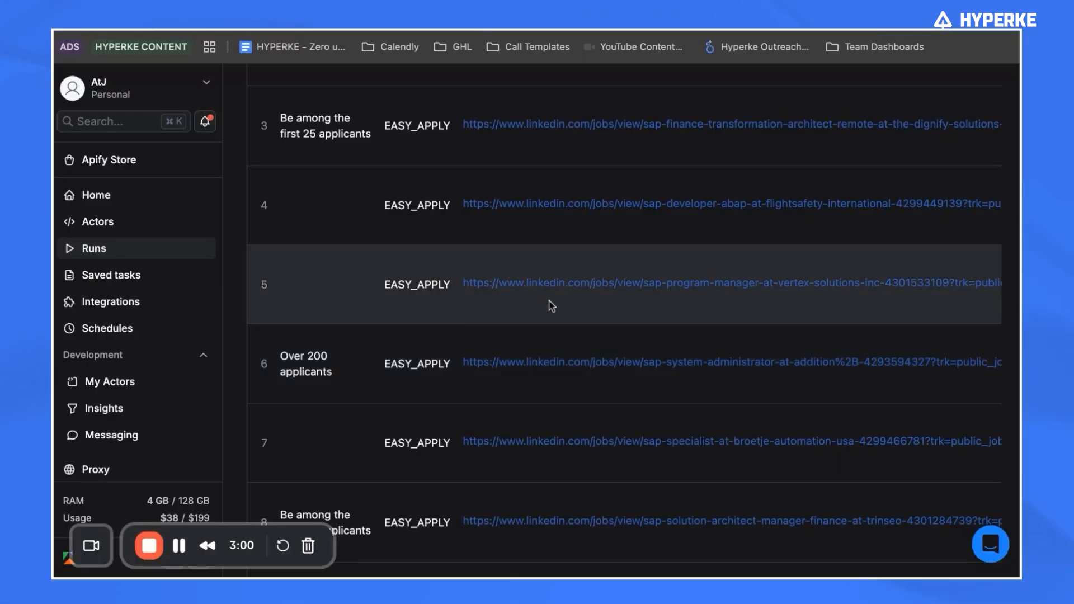
scroll(553, 305, "down", 3)
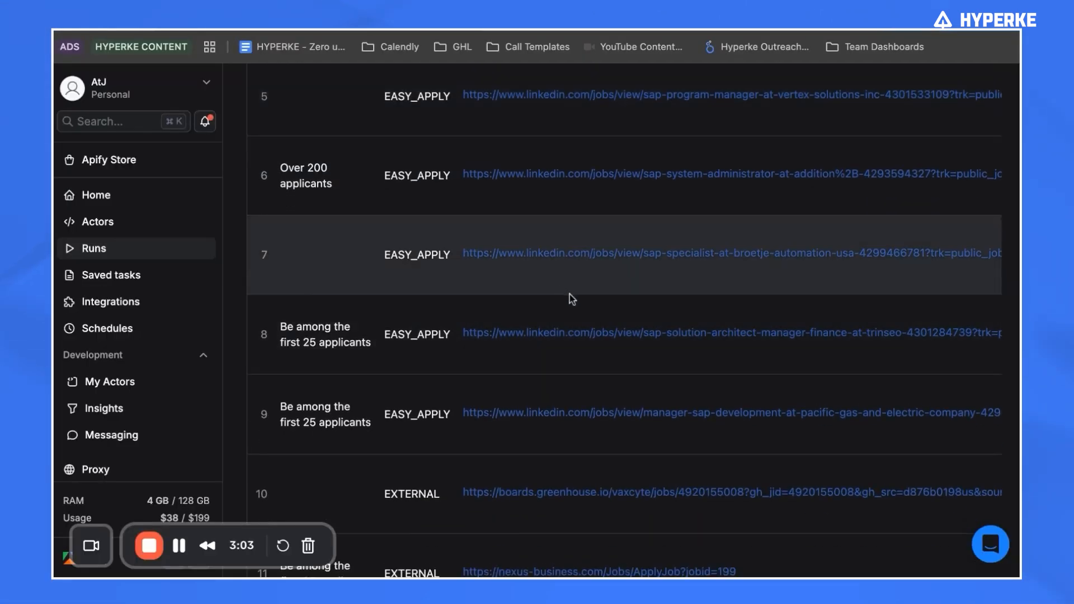
scroll(569, 295, "down", 10)
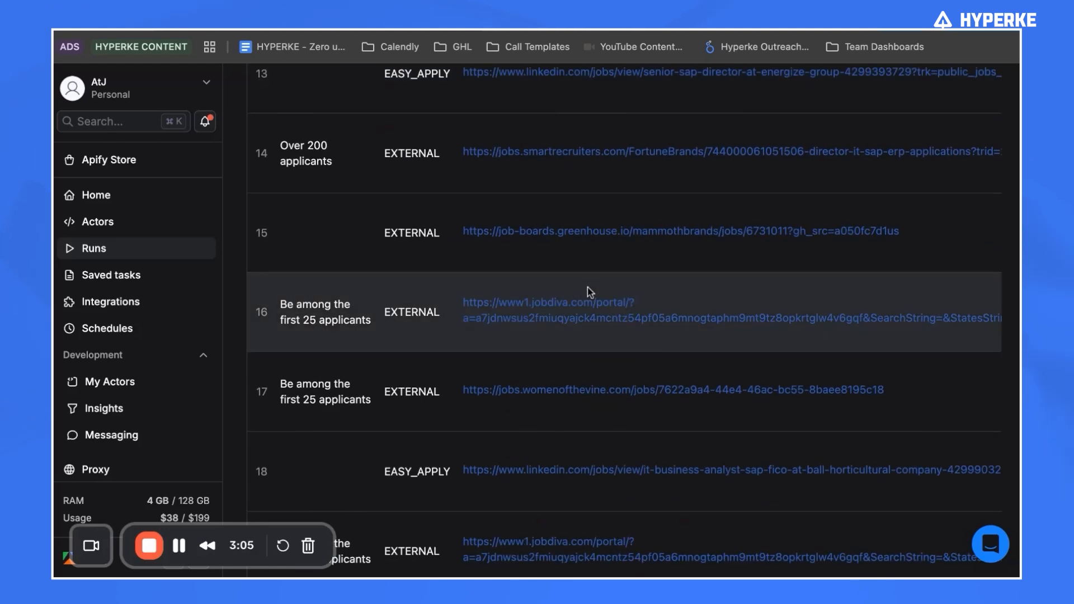
scroll(591, 186, "down", 9)
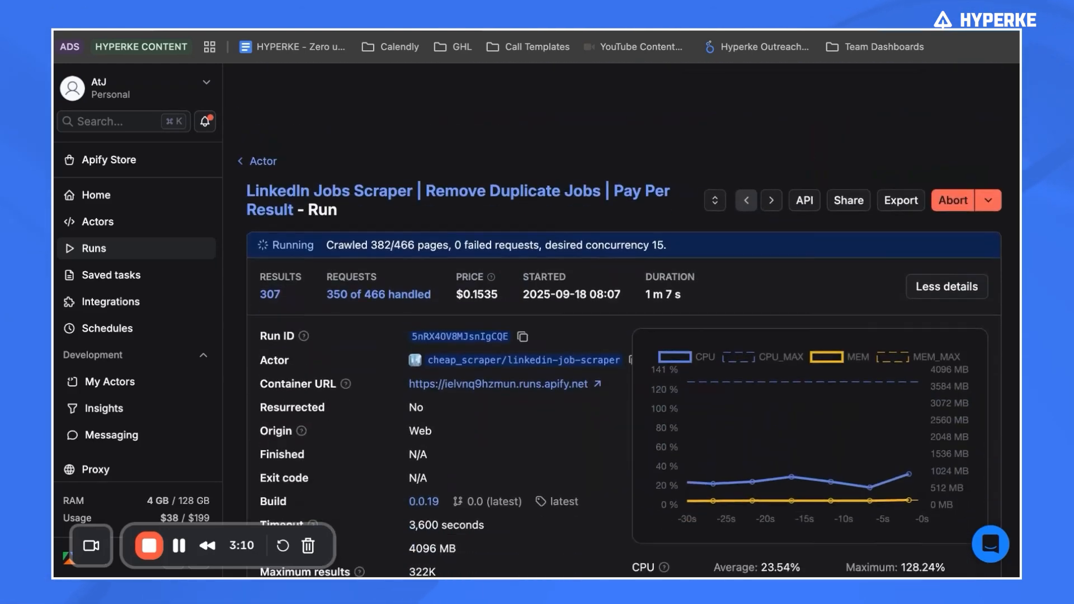
scroll(529, 354, "down", 2)
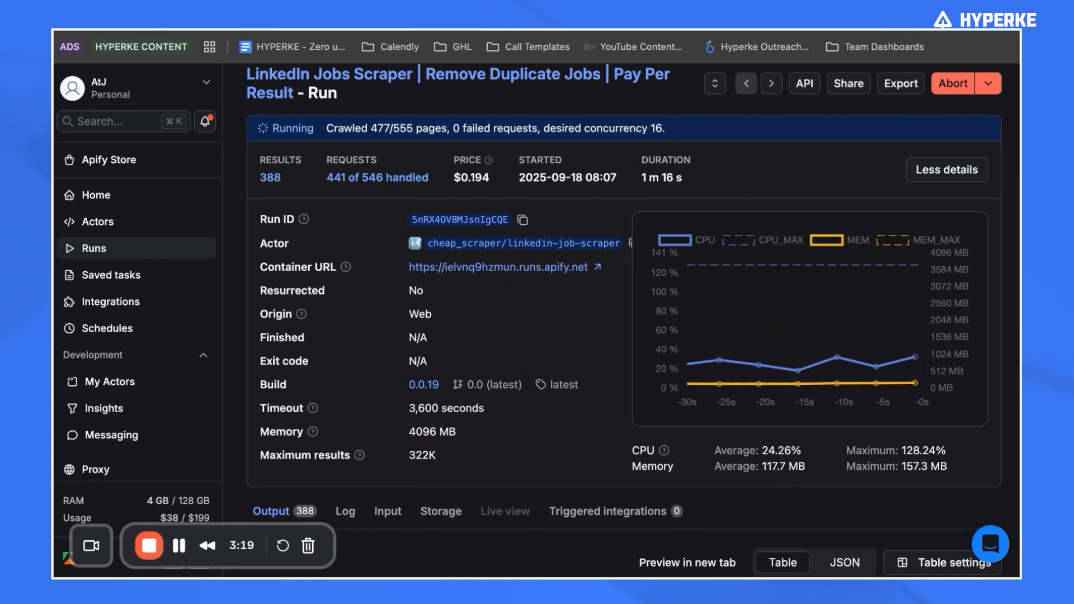
Export the run's dataset in CSV format with all fields included and download the file.
scroll(854, 204, "up", 2)
left_click(891, 134)
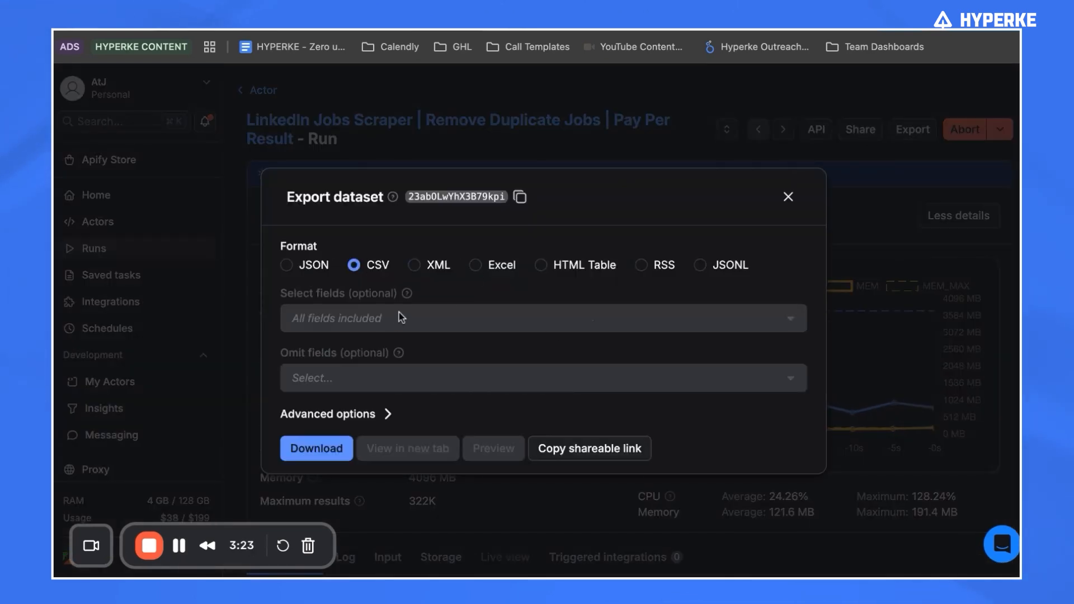
left_click(322, 452)
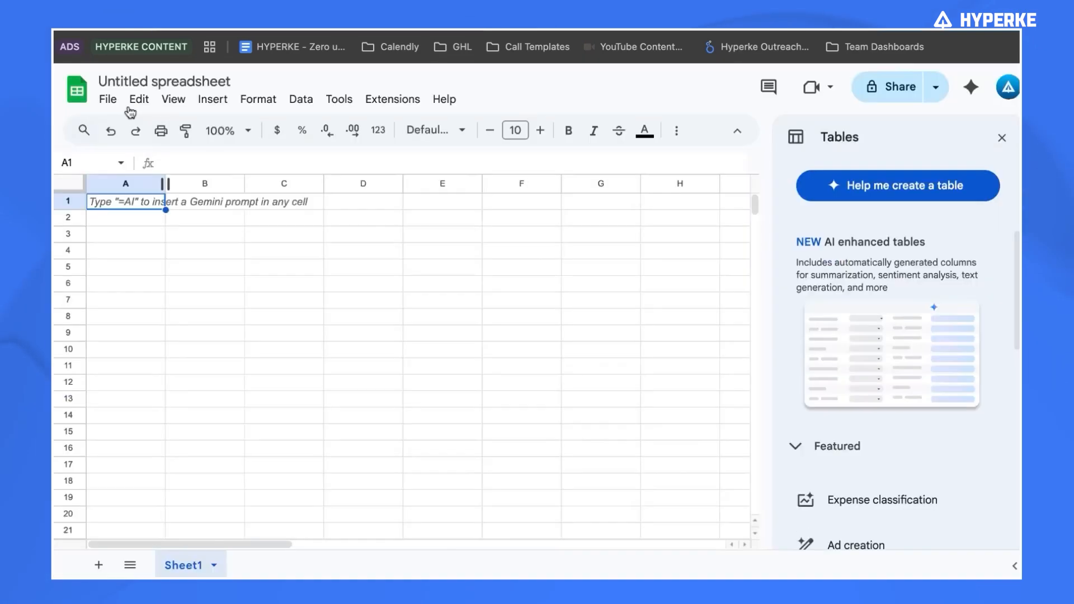
Import dataset_linkedin-job-scraper_2025-09-18_02-39-16-266.csv into the blank spreadsheet, replacing the spreadsheet with automatic separator detection.
left_click(109, 102)
left_click(150, 175)
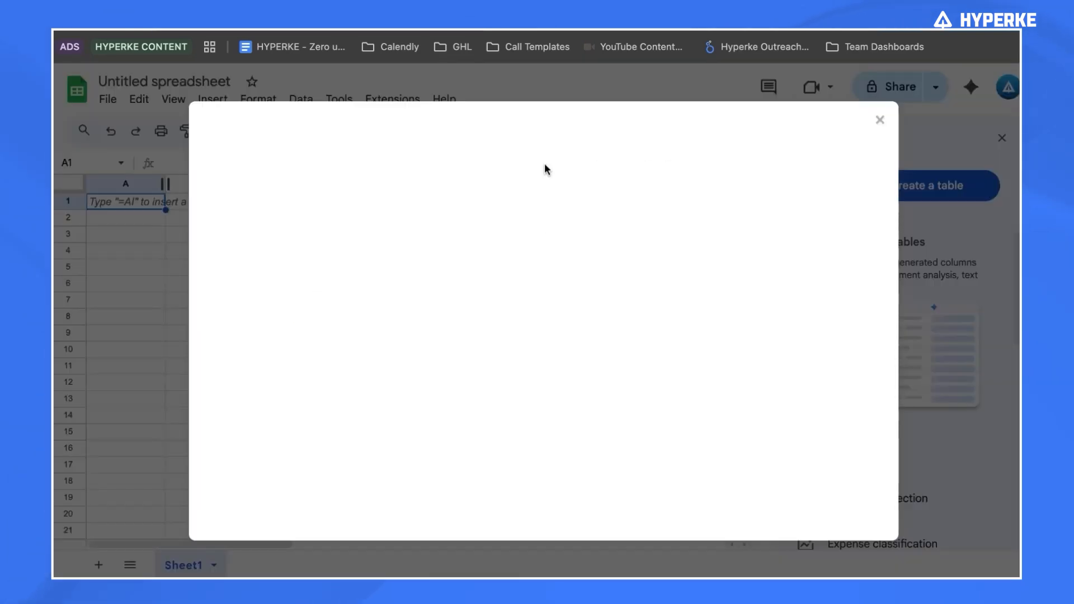
left_click(564, 180)
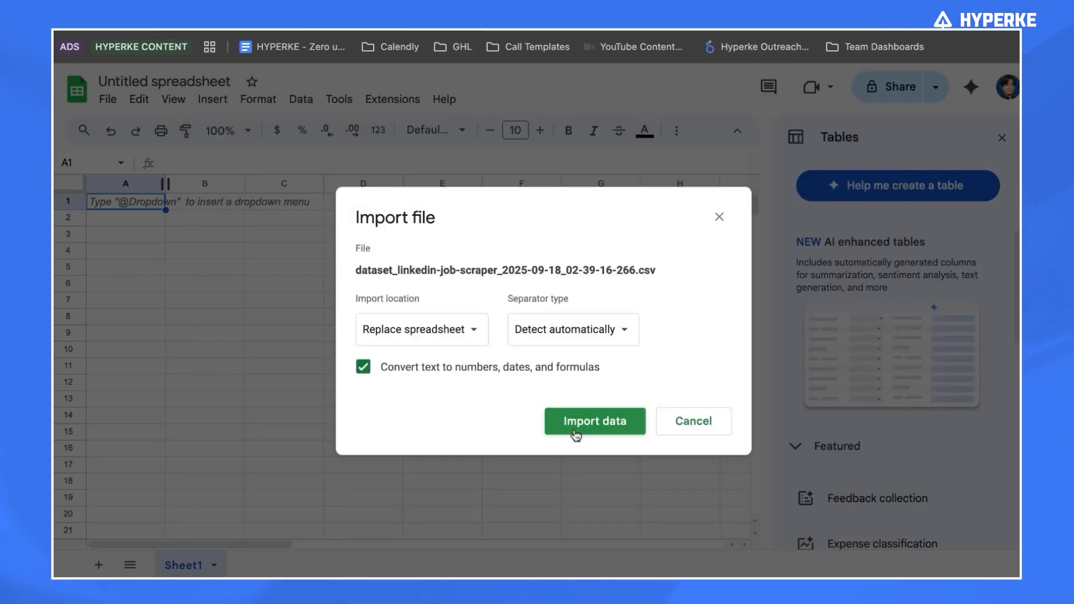
left_click(579, 426)
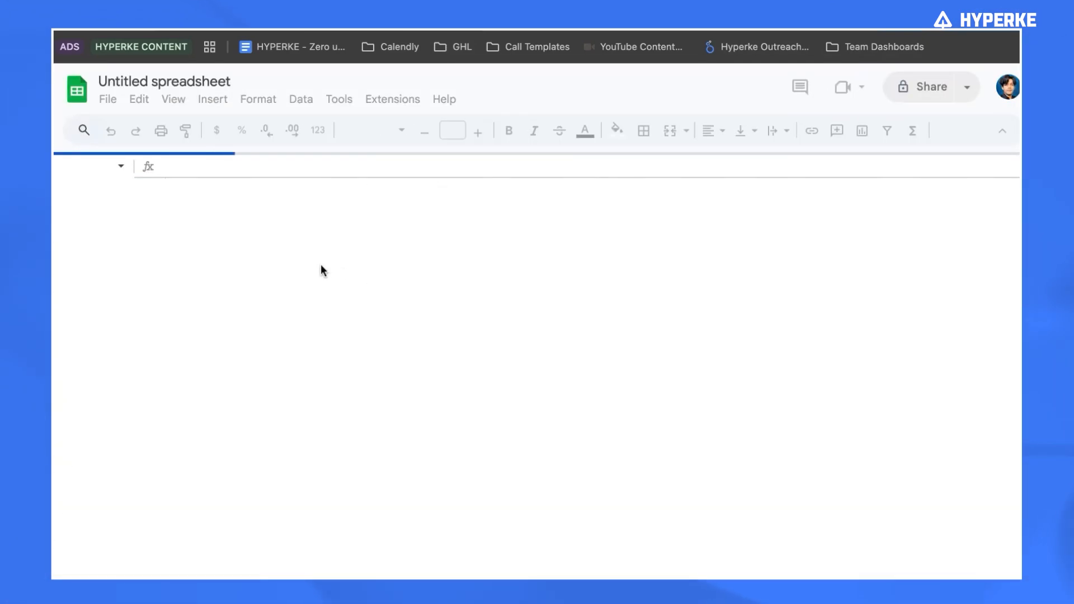
Shrink all rows of the imported sheet to one compact, uniform height.
left_click(63, 183)
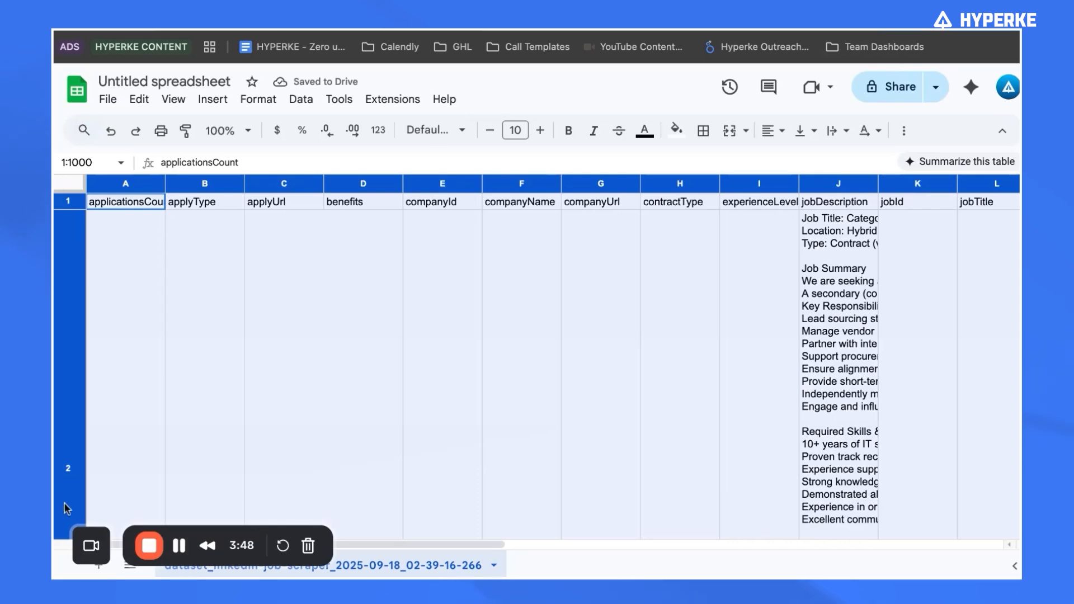
scroll(192, 317, "down", 2)
scroll(192, 318, "up", 2)
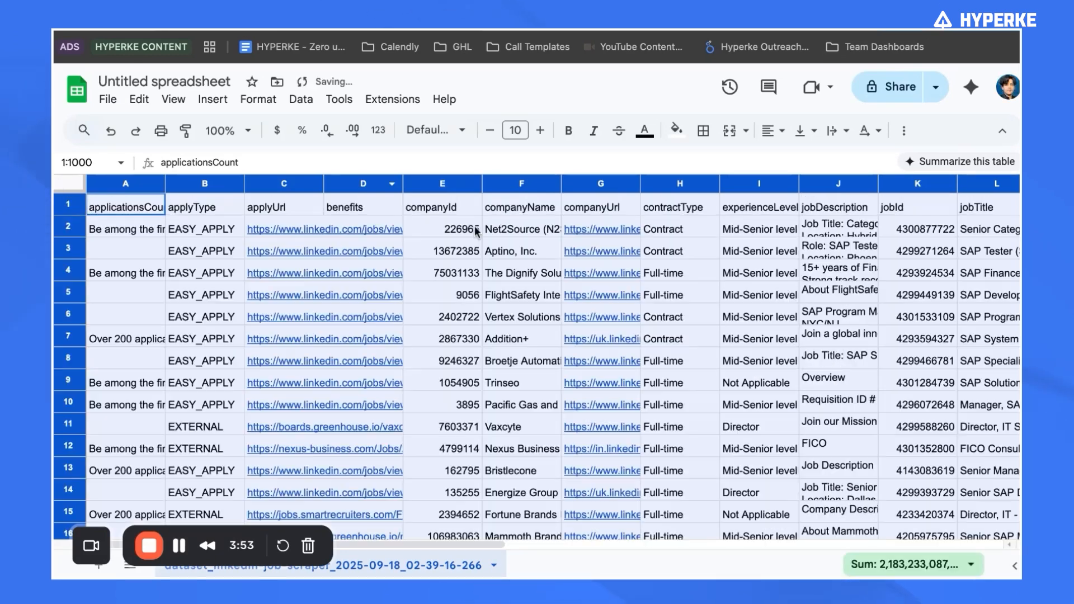
left_click(474, 230)
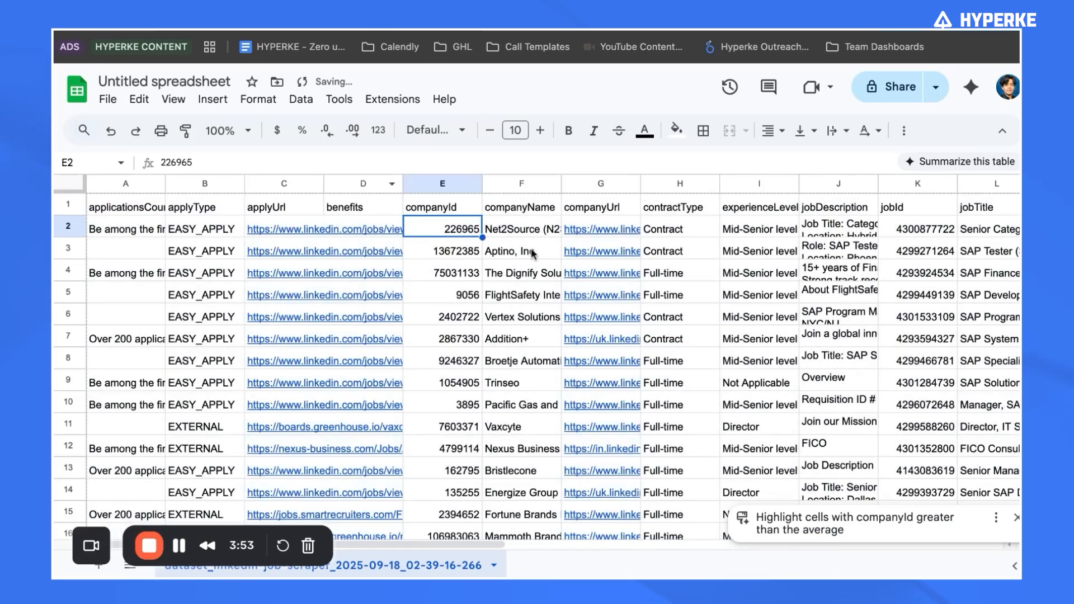
Review the first job's company URL, apply URL, experience level, job description and job title columns.
left_click(622, 210)
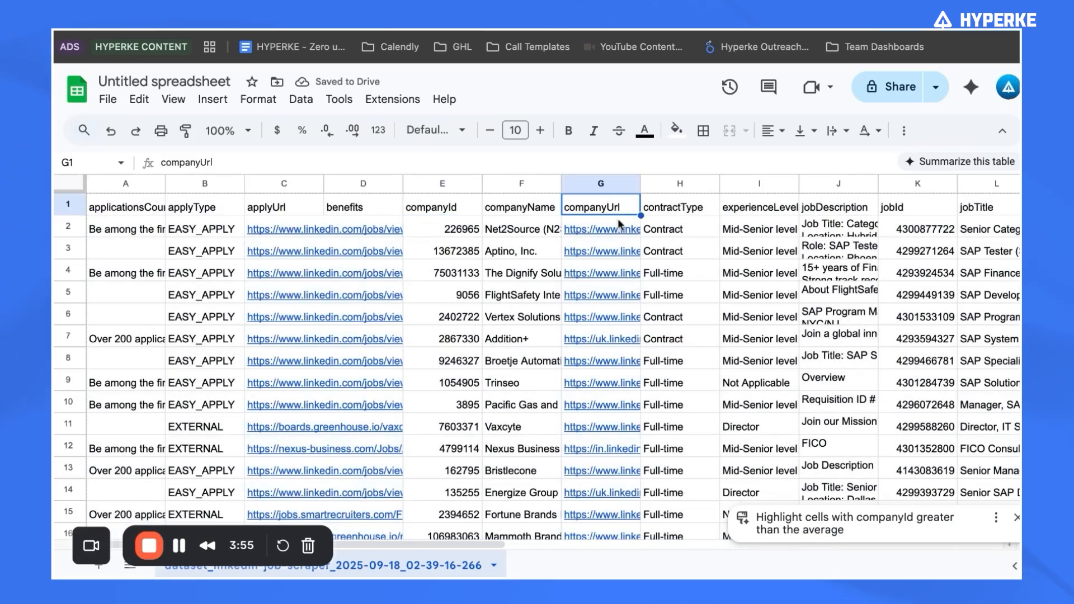
left_click(596, 232)
left_click(318, 227)
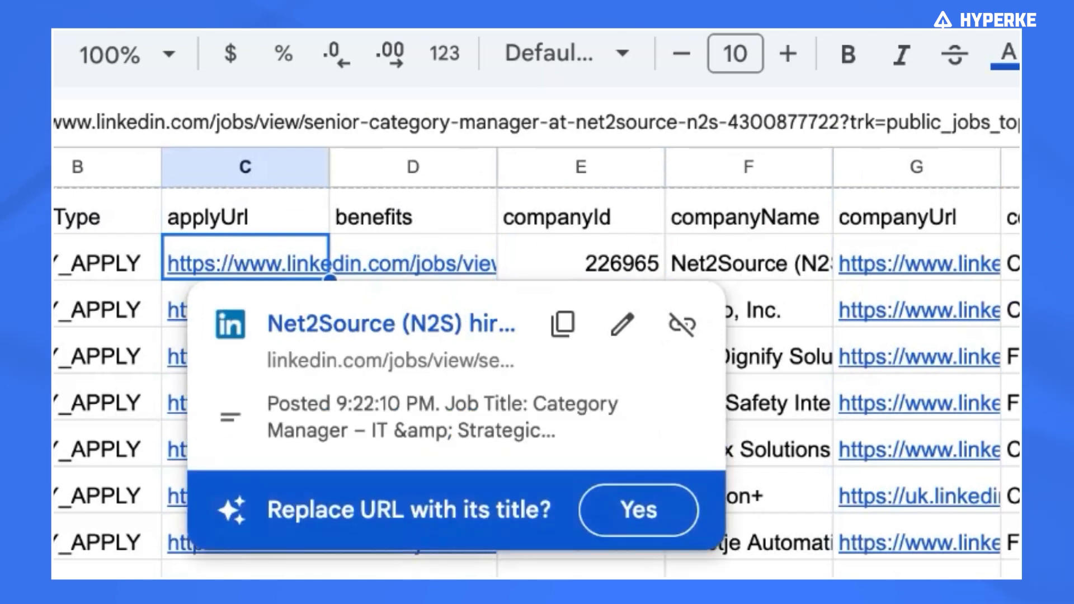
left_click(1017, 264)
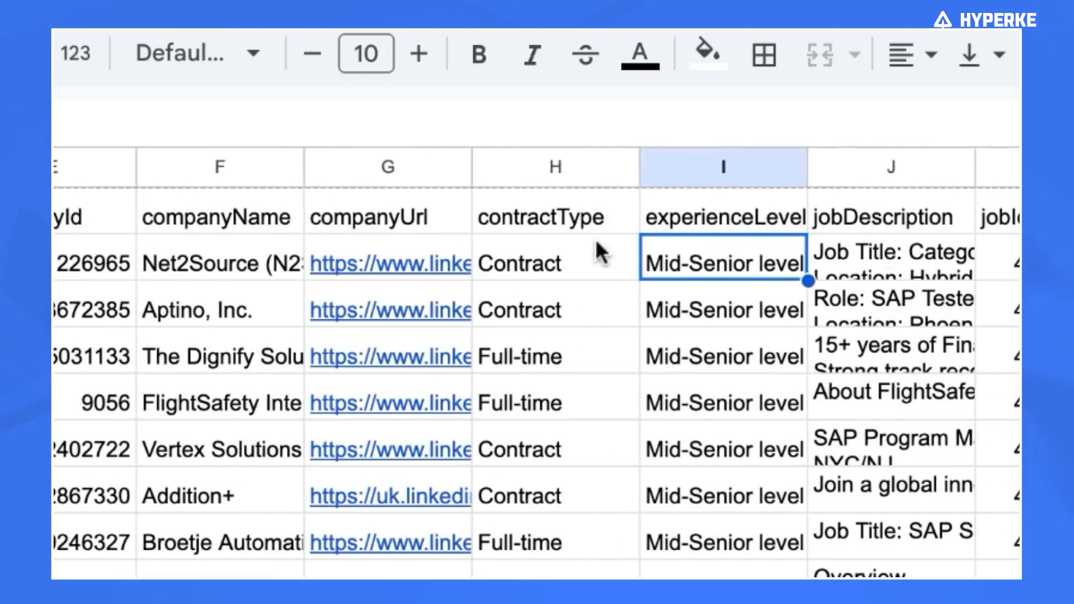
scroll(595, 240, "right", 1)
left_click(83, 260)
scroll(823, 243, "right", 5)
left_click(824, 246)
scroll(822, 247, "right", 3)
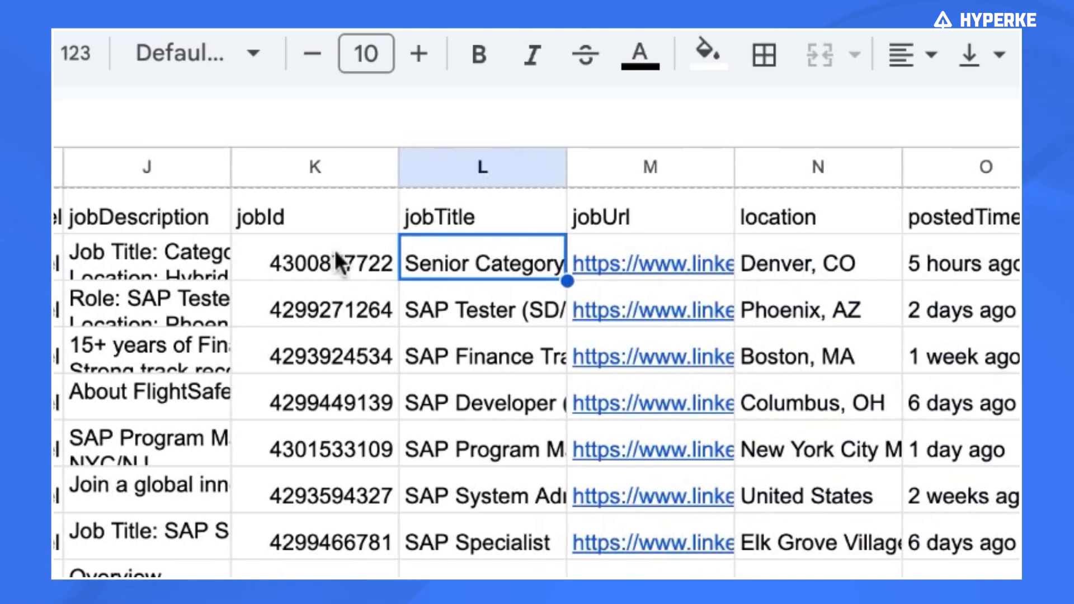
Examine the first job's location, posted time, poster name and poster profile link.
scroll(643, 282, "right", 6)
scroll(257, 277, "right", 3)
left_click(317, 300)
left_click(345, 263)
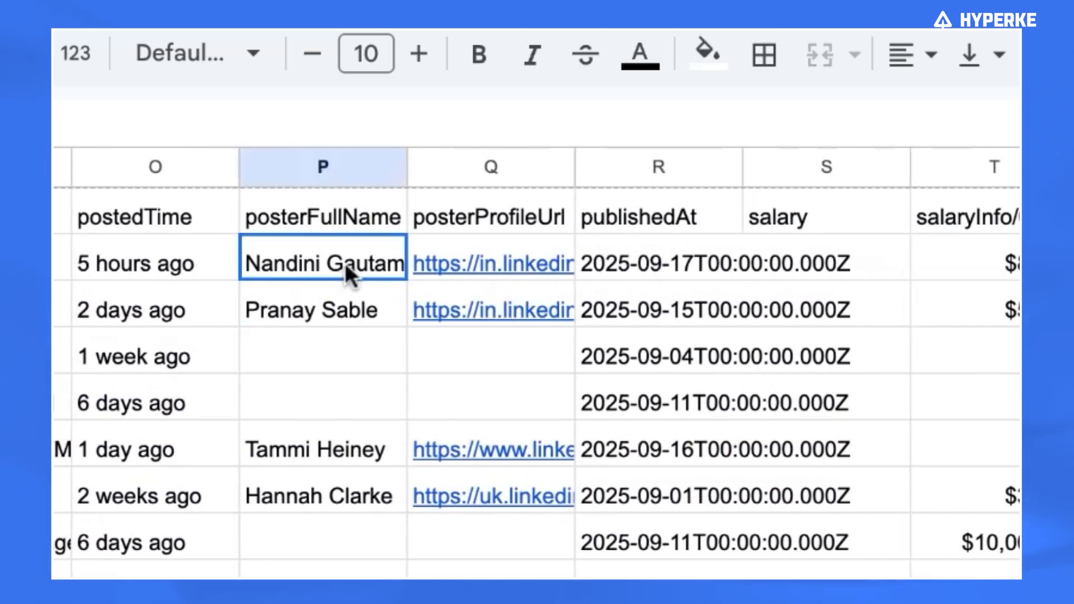
scroll(347, 407, "right", 2)
left_click(384, 274)
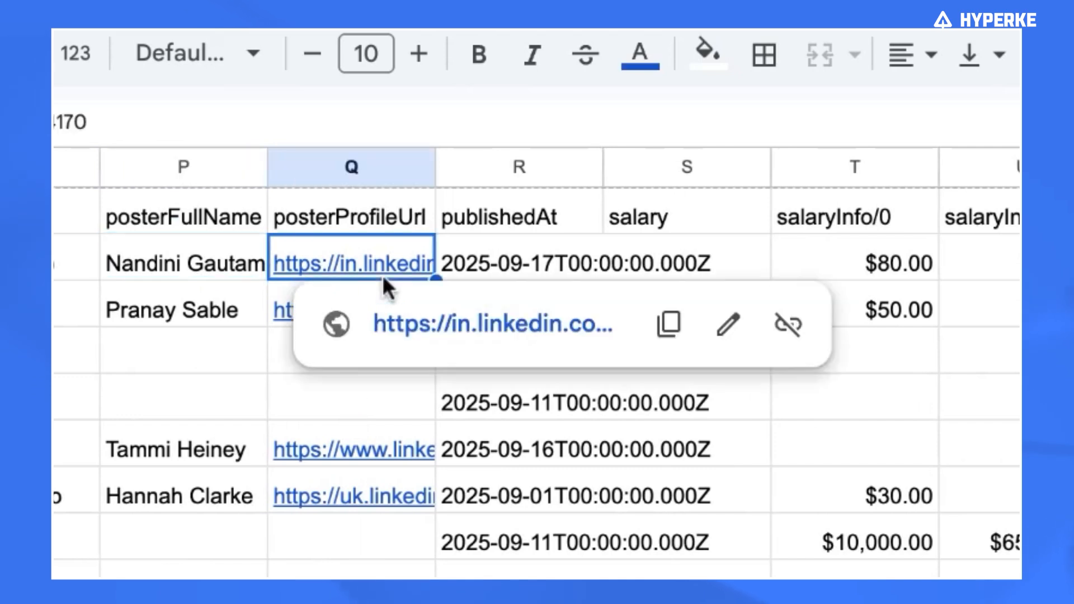
scroll(475, 255, "right", 2)
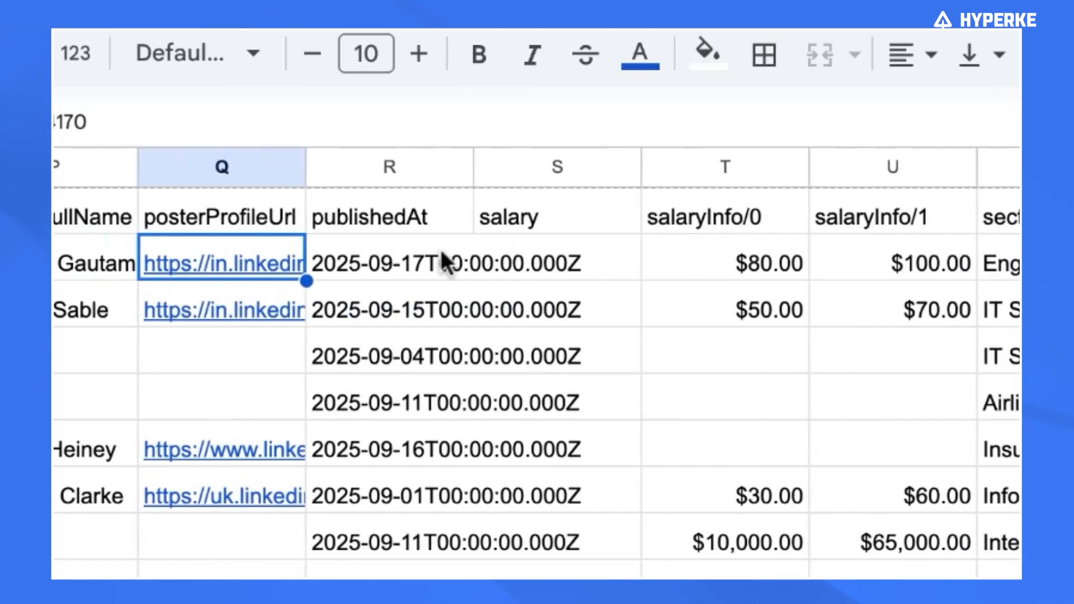
Check the publication date, salary range and sector columns, and return to the first cell of row 2.
left_click(408, 259)
scroll(407, 259, "right", 4)
left_click_drag(355, 208, 527, 445)
left_click(734, 253)
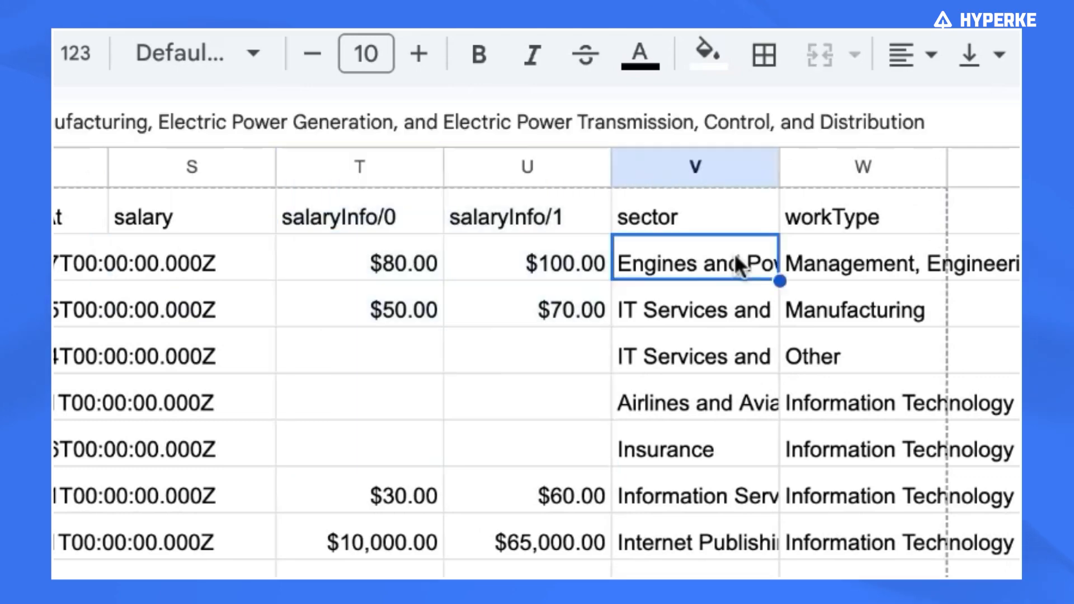
scroll(733, 253, "left", 15)
scroll(734, 254, "left", 5)
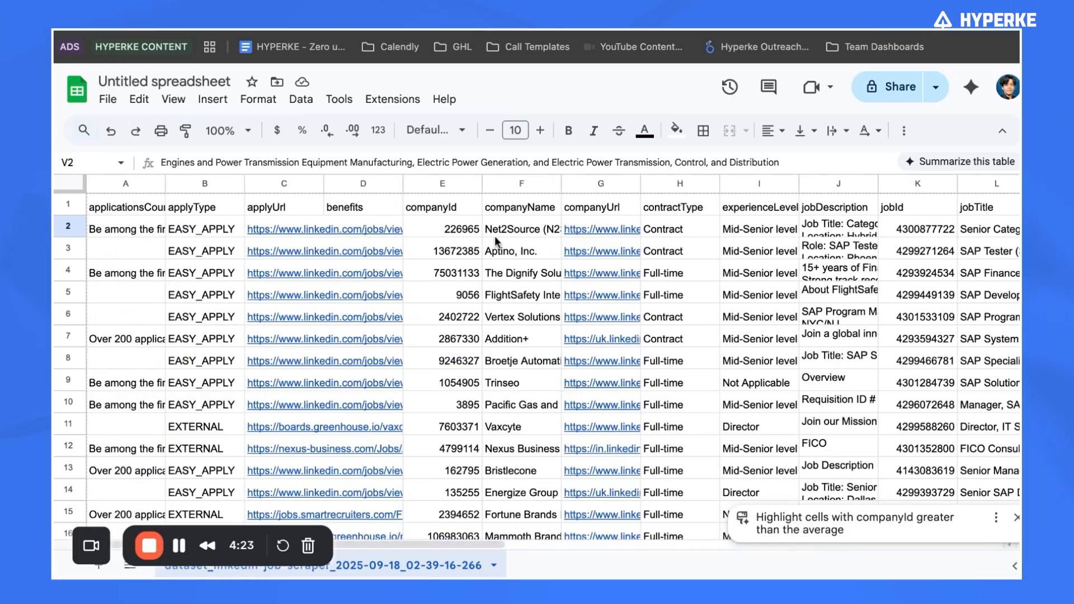
key("Home")
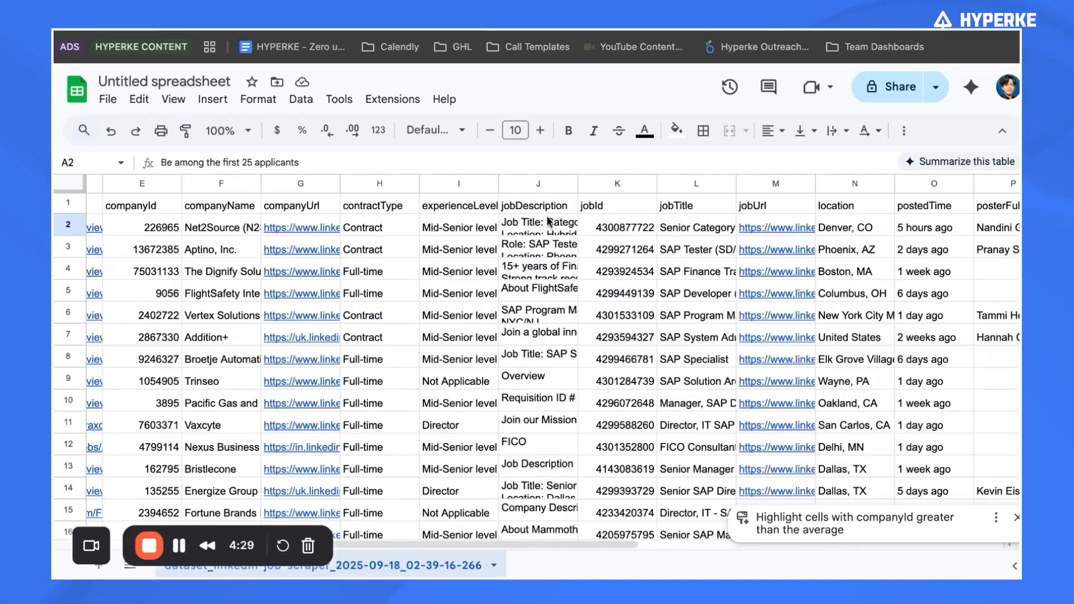
Inspect the job description column and highlight the posterFullName column from its header down to row 8.
left_click(539, 224)
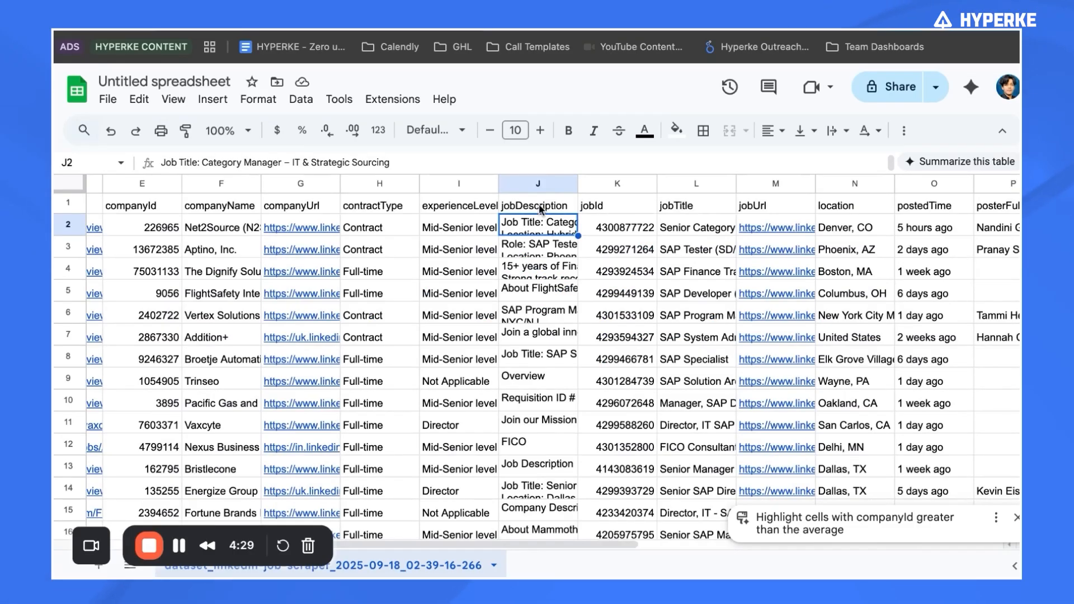
left_click(539, 207)
scroll(732, 226, "right", 3)
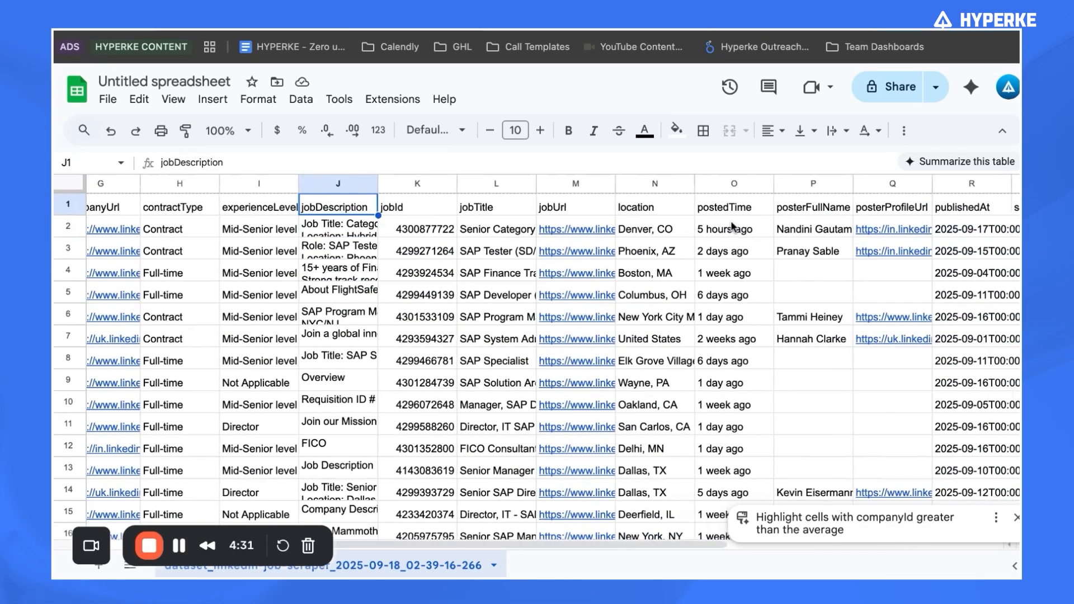
left_click(804, 208)
key("shift+Down")
key("shift+Down")
key("shift+Down")
key("shift+Down")
key("shift+Down")
key("shift+Down")
key("shift+Down")
Look over the remaining columns and rows of the imported job data, ending on the companyId cell of row 3.
scroll(804, 209, "down", 1)
scroll(805, 215, "up", 2)
scroll(805, 215, "right", 8)
scroll(489, 293, "left", 10)
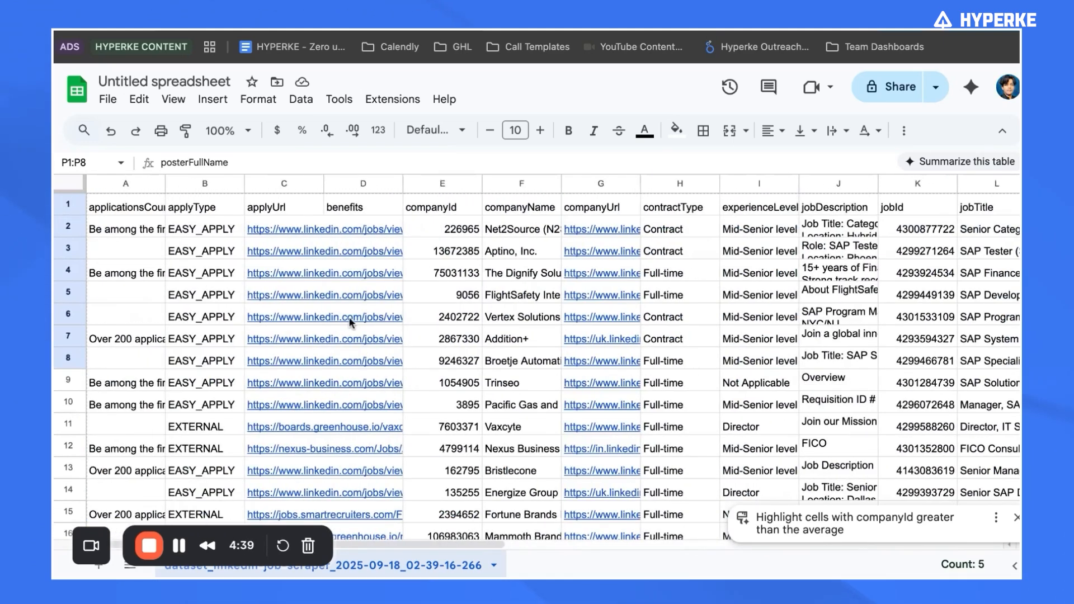
scroll(361, 304, "down", 5)
scroll(361, 305, "up", 5)
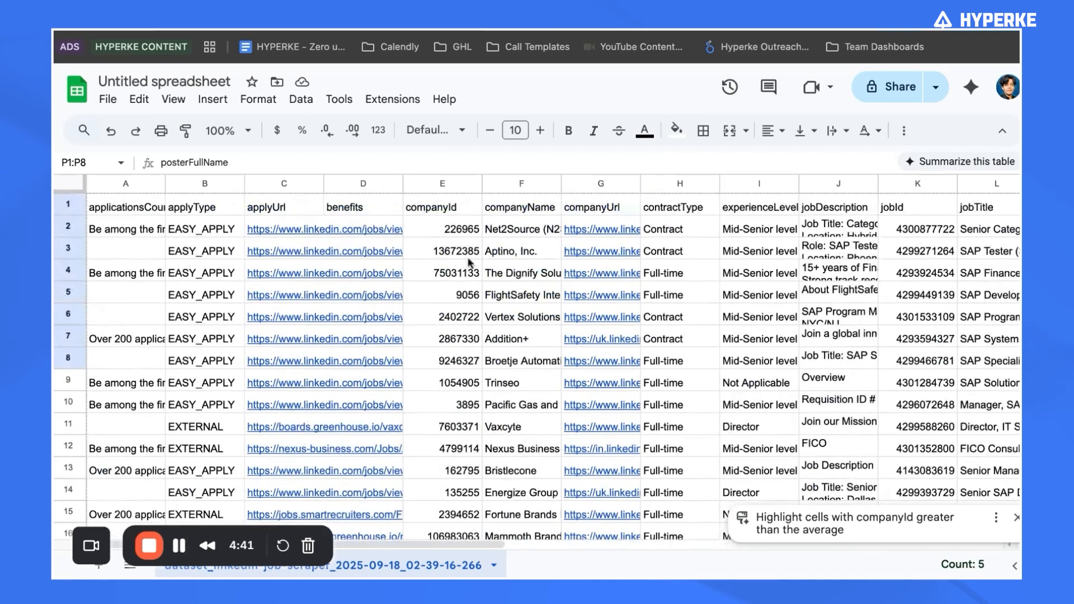
left_click(480, 251)
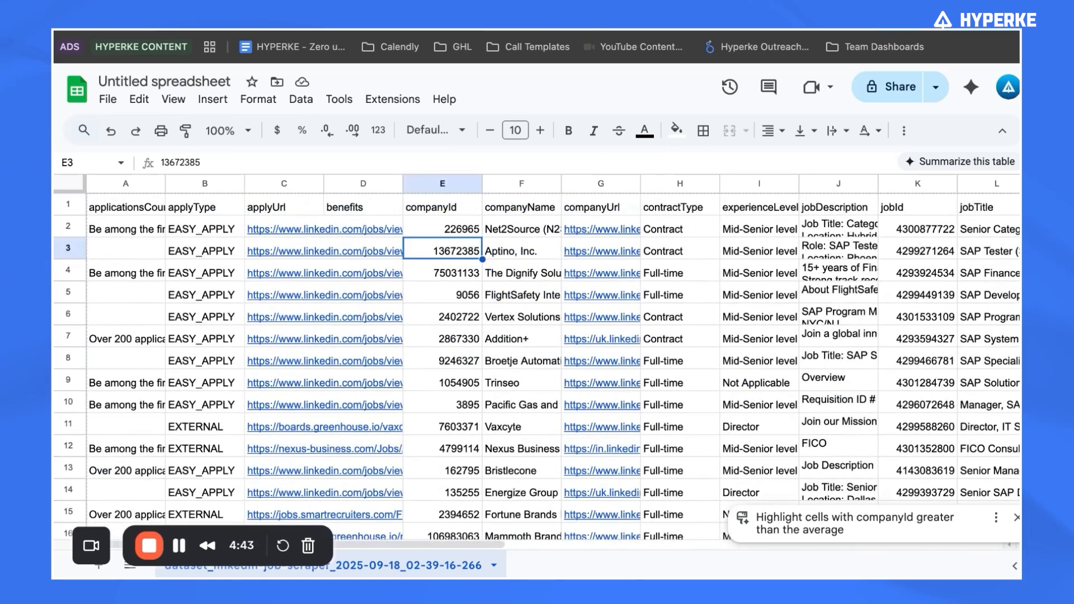
Revisit the LinkedIn "sap" job listings and the guide page "How to scrape Linkedin job posts using Apify".
left_click(559, 32)
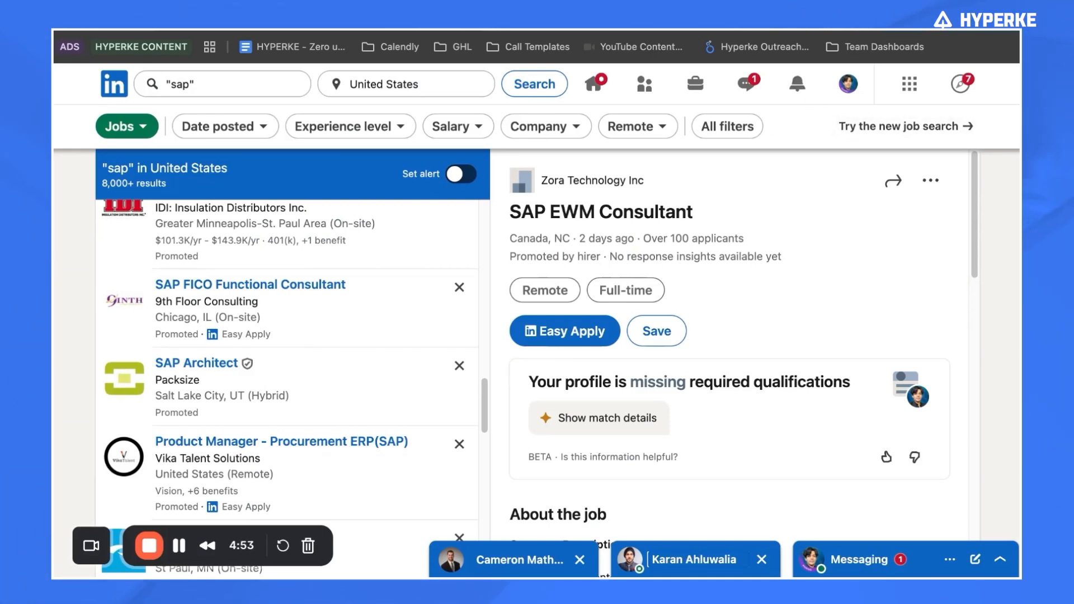
left_click(503, 32)
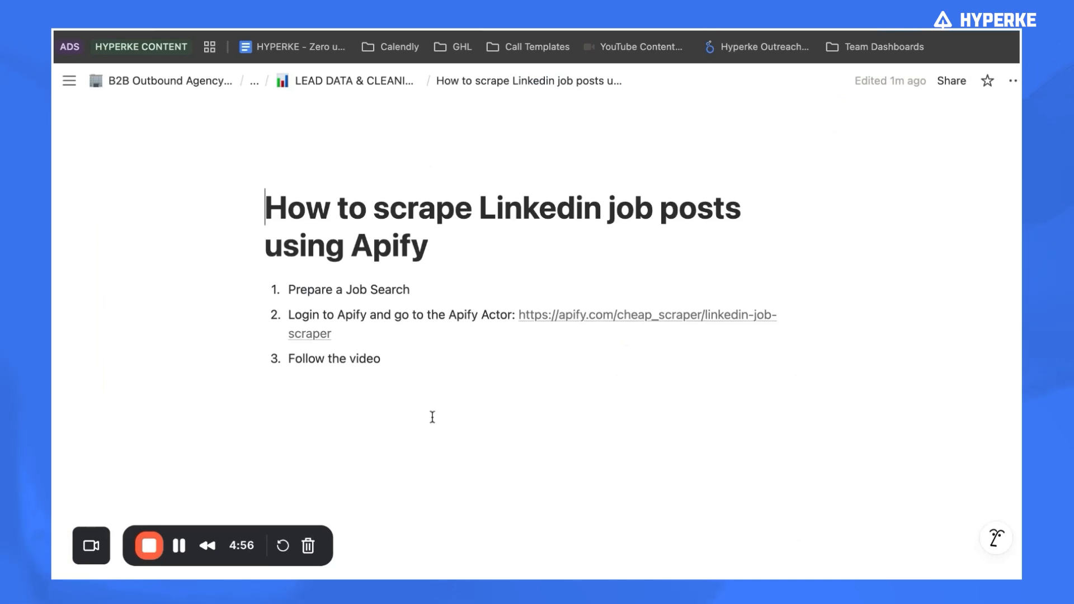